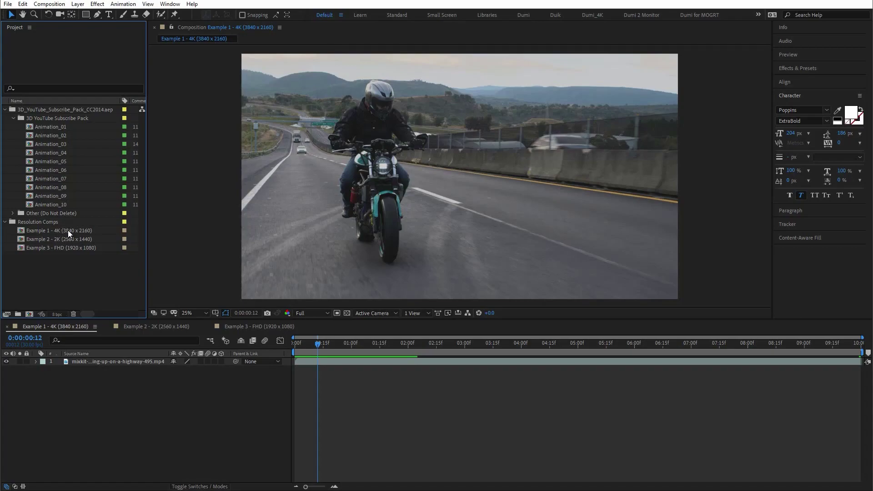
Inspect the details of the 4K, 2K and FHD example compositions in the project.
left_click(68, 230)
left_click(73, 239)
left_click(64, 231)
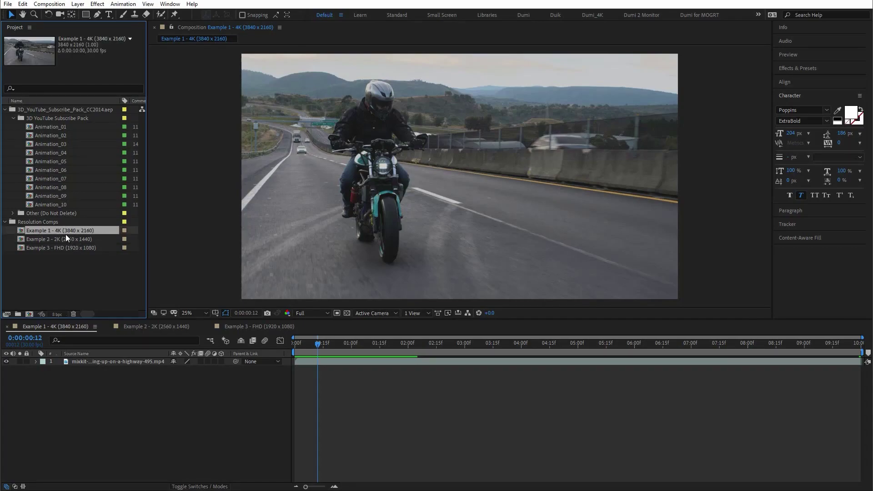
left_click(67, 239)
left_click(74, 248)
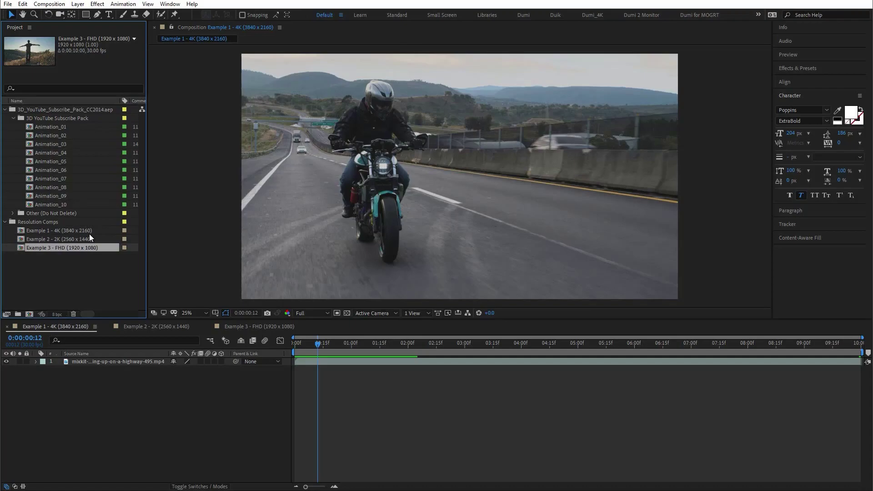
Add Animation_02 above the motorcycle footage in the Example 1 - 4K composition and check its composition settings.
left_click(68, 136)
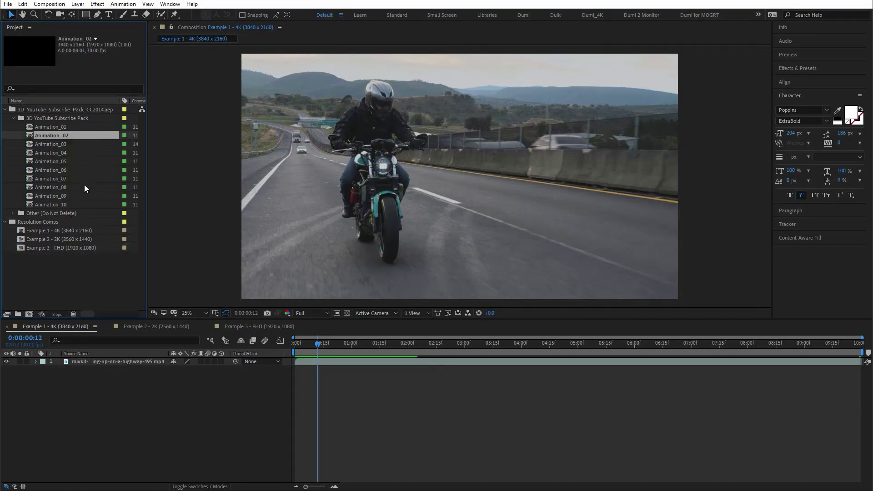
left_click_drag(55, 135, 141, 360)
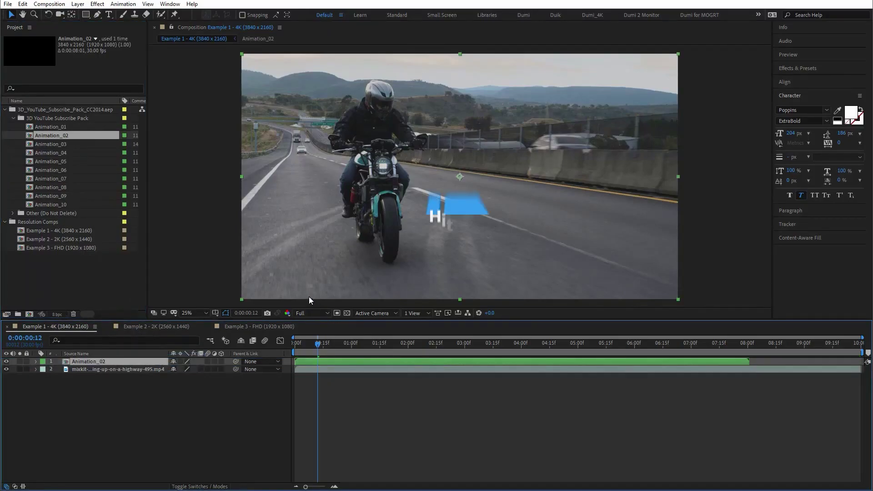
right_click(62, 135)
left_click(77, 142)
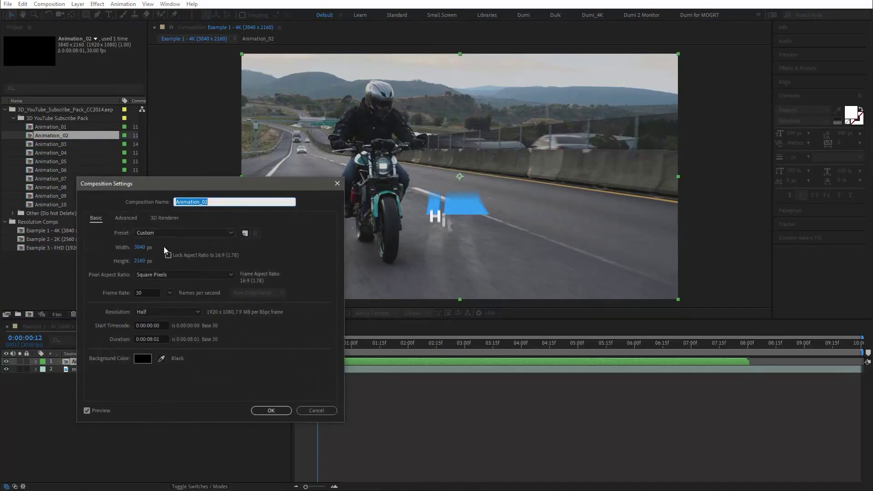
left_click(271, 411)
Add Animation_02 above the footage in the Example 2 - 2K composition and scale the layer to 67%.
left_click(74, 240)
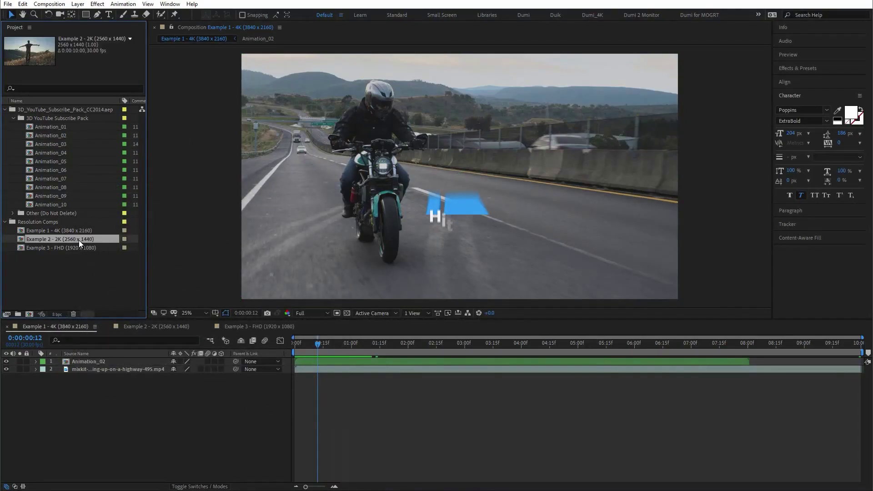
double_click(75, 239)
left_click_drag(62, 136, 110, 369)
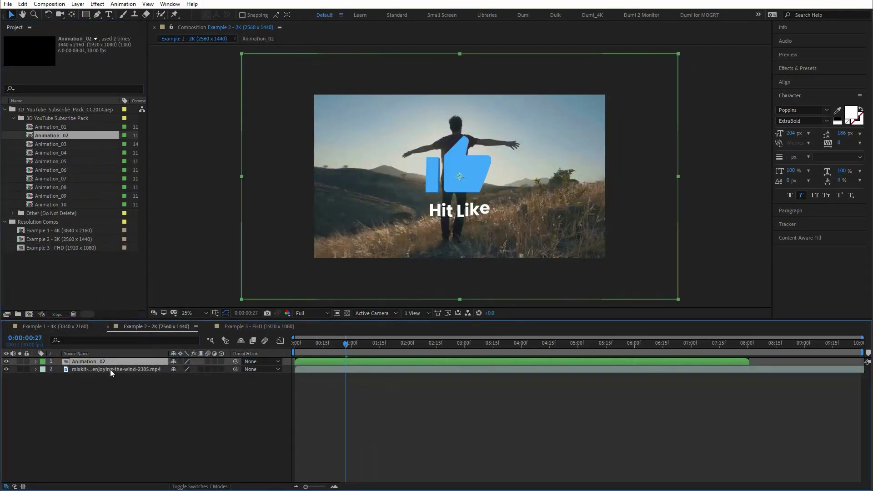
key("s")
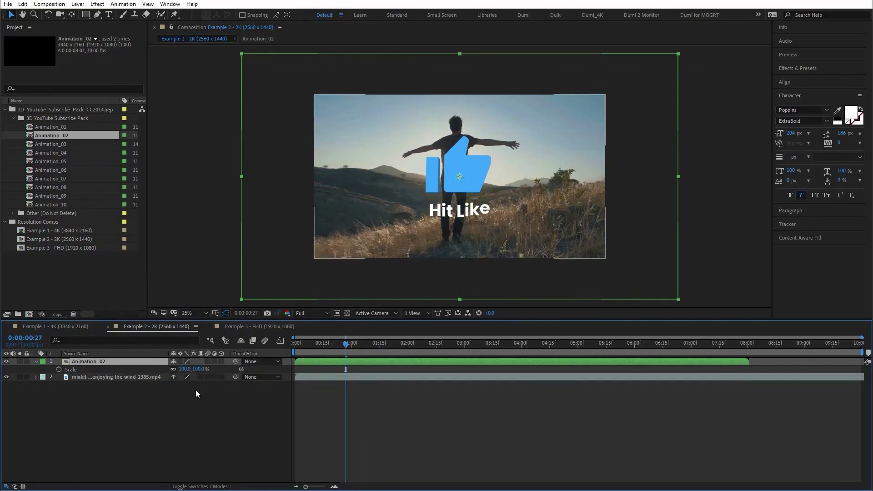
left_click(199, 369)
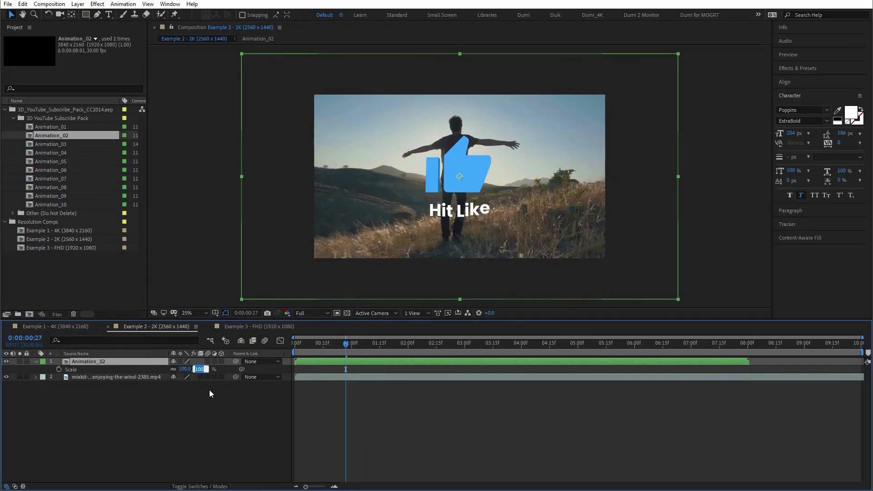
key("Return")
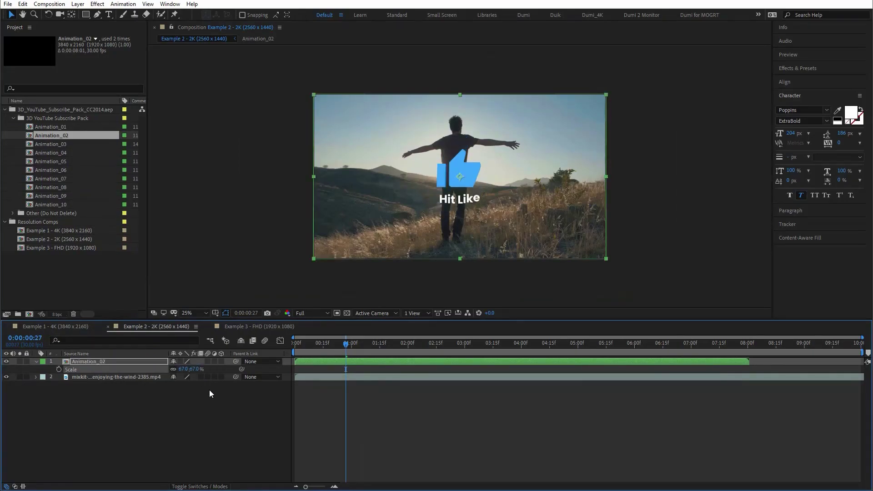
left_click(214, 398)
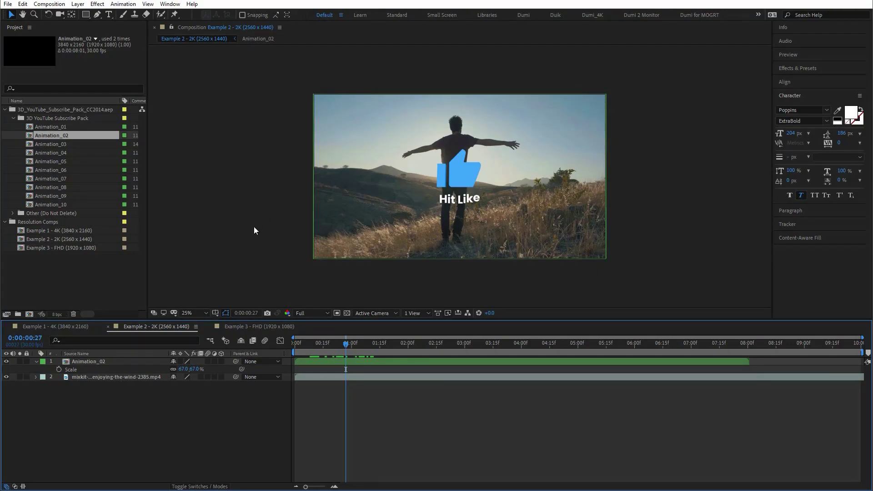
Add Animation_02 above the footage in the Example 3 - FHD composition and scale the layer to 50%.
double_click(74, 247)
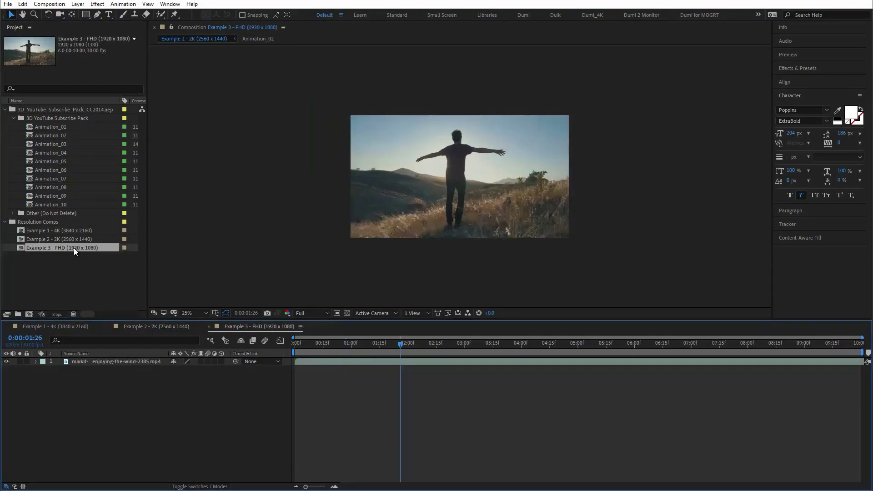
left_click(63, 137)
left_click_drag(62, 137, 140, 360)
key("s")
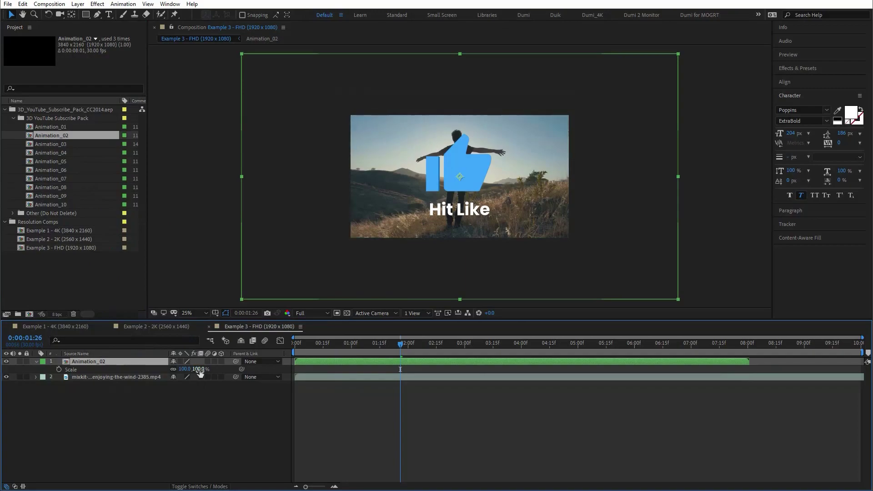
left_click(200, 369)
type("50")
key("Return")
left_click(203, 413)
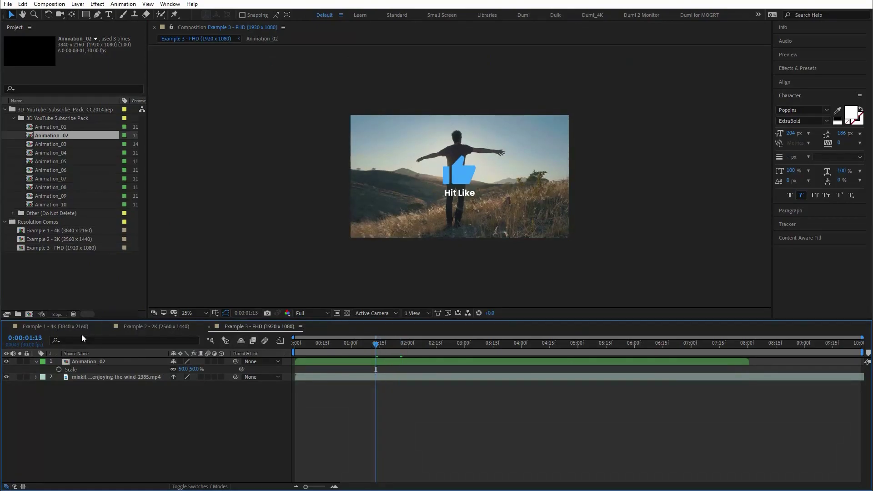
Open Animation_02 from the Example 1 - 4K composition and show the effect controls of its CONTROL_LAYER.
left_click(68, 327)
key("space")
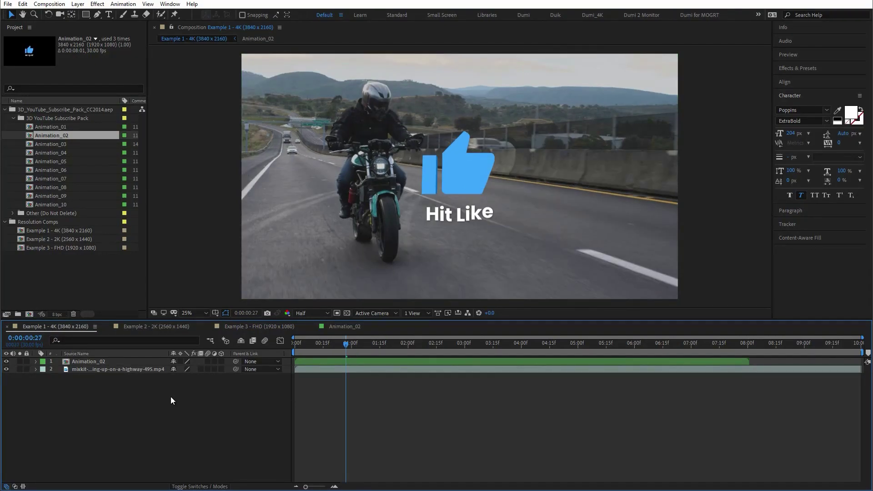
left_click(116, 362)
left_click(135, 378)
left_click(108, 361)
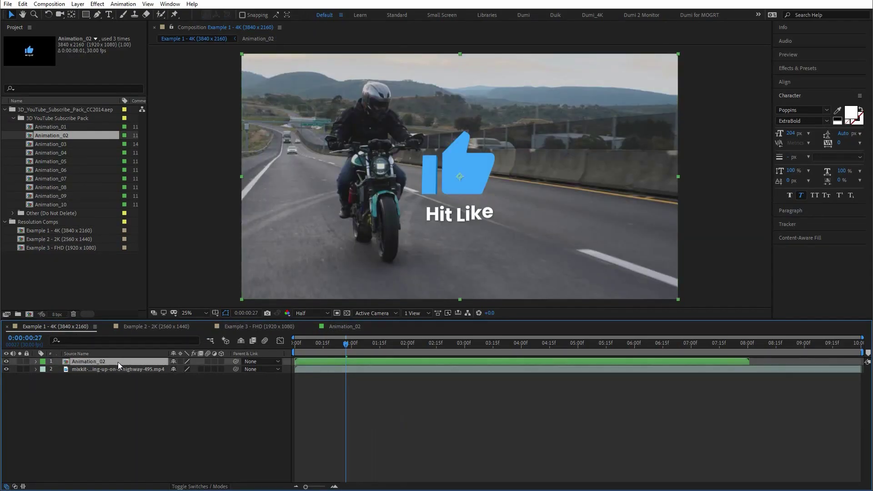
double_click(113, 362)
left_click(111, 368)
left_click(117, 363)
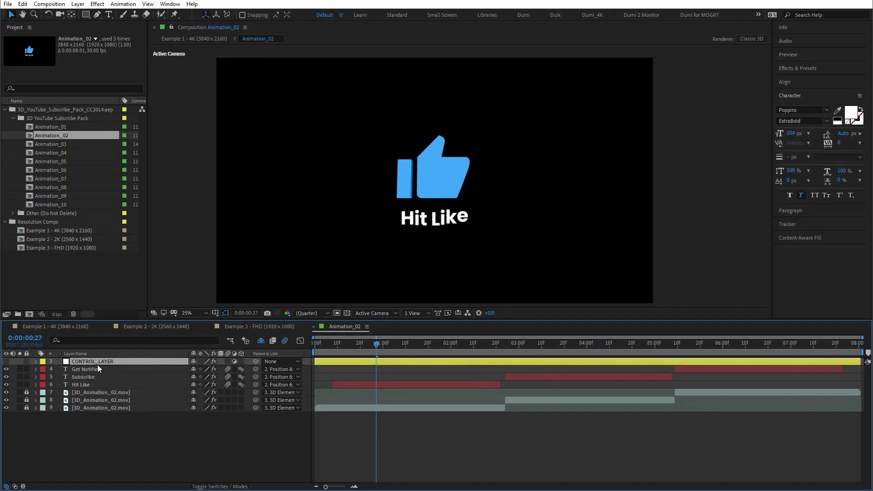
left_click(170, 4)
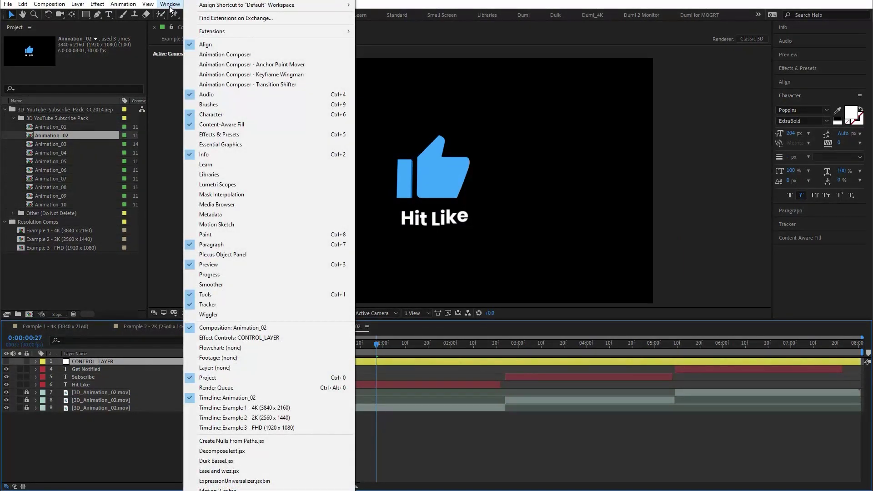
left_click(225, 339)
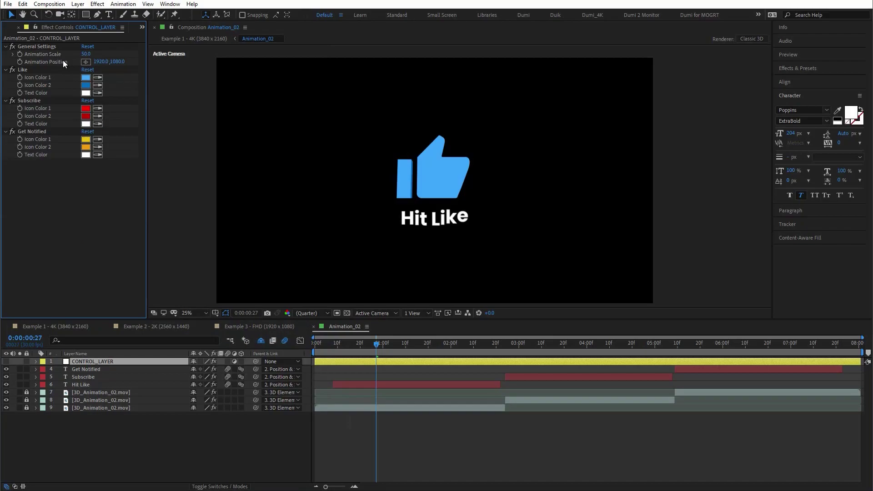
Set Animation Scale to 52 and Animation Position to about 3005, 1479, and view the placement in the Example 1 - 4K composition.
left_click_drag(86, 54, 609, 117)
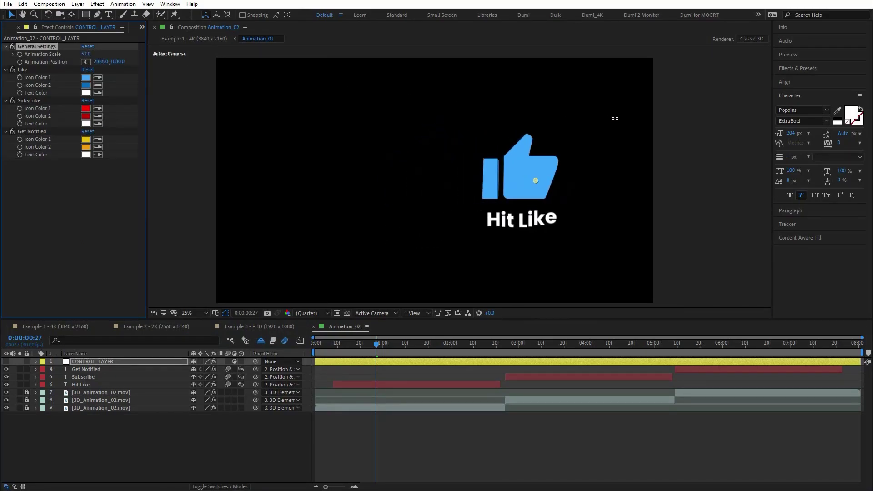
left_click_drag(117, 61, 254, 103)
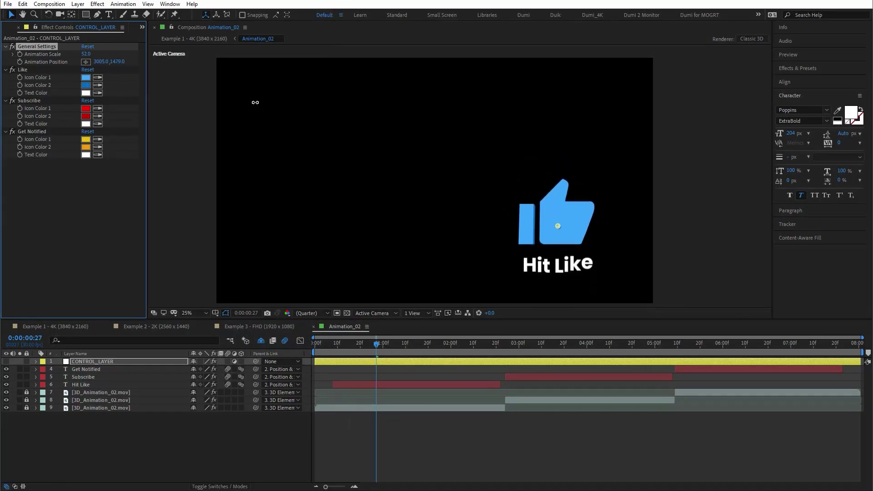
left_click(64, 326)
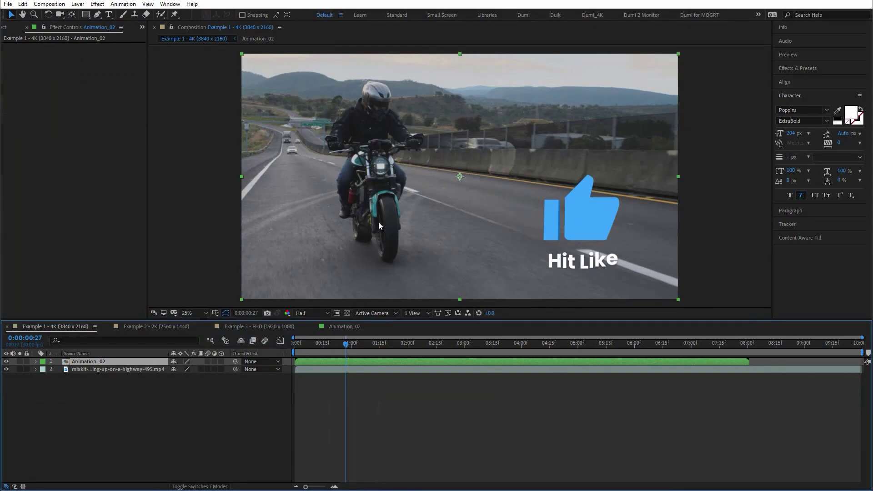
Lock the effect controls to Animation_02's CONTROL_LAYER and return to the Example 1 - 4K composition.
left_click(342, 327)
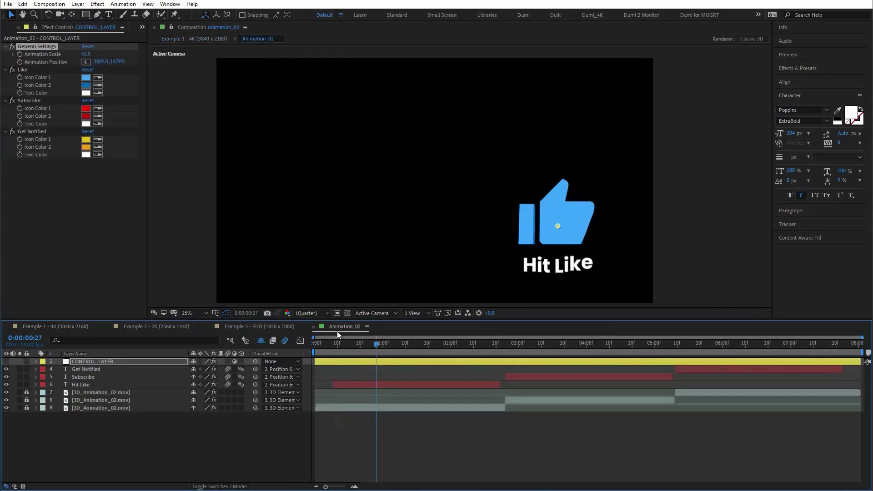
left_click(110, 362)
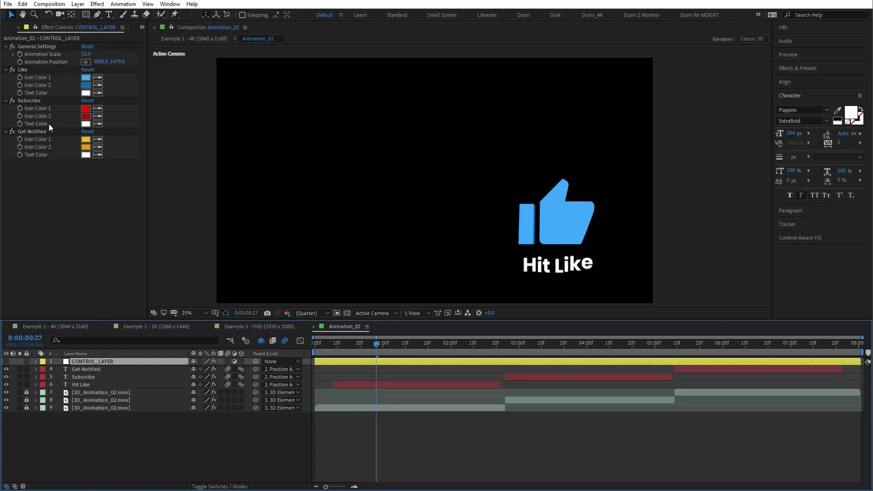
left_click(36, 27)
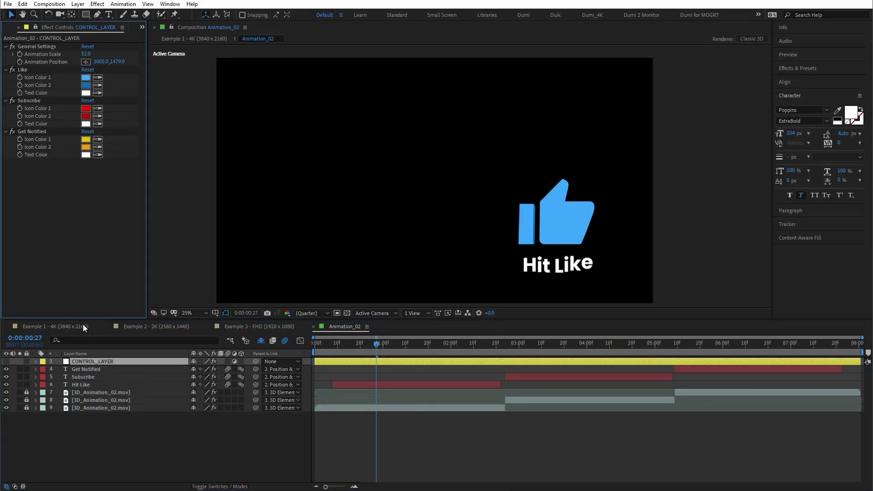
left_click(64, 327)
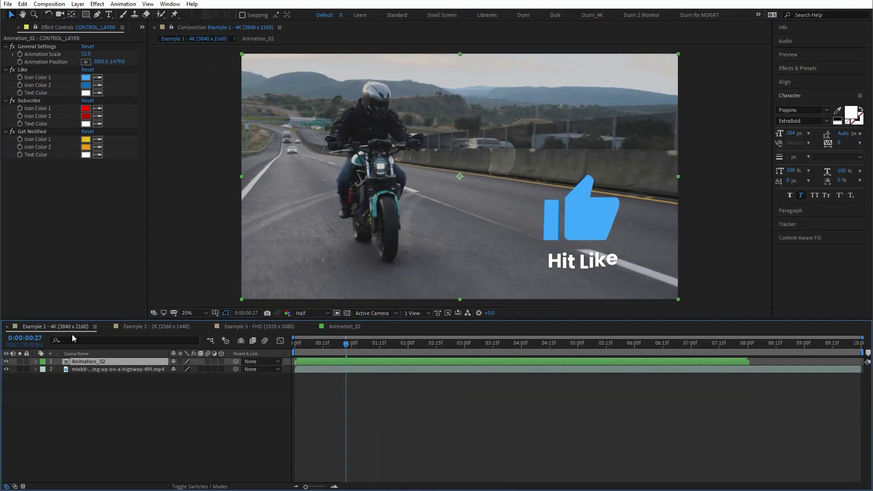
Adjust Animation Position to about 3122, 1511 and Animation Scale to 51 over the motorcycle footage, and preview the composition.
left_click(344, 349)
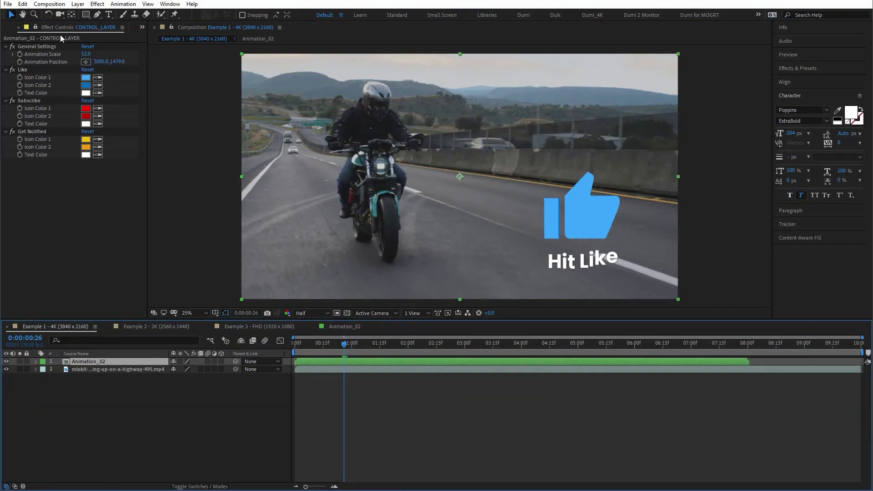
left_click_drag(117, 63, 82, 55)
key("space")
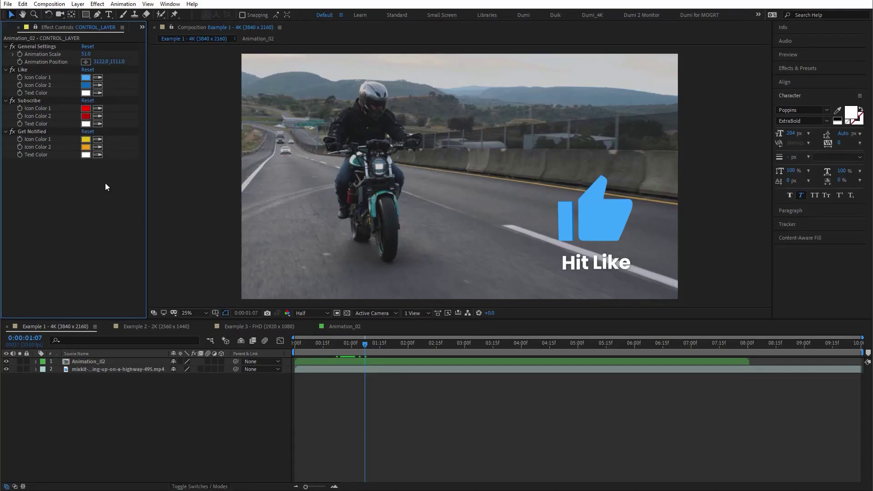
Reopen the Animation_02 composition from the project and show the effect controls of its CONTROL_LAYER.
key("ctrl+0")
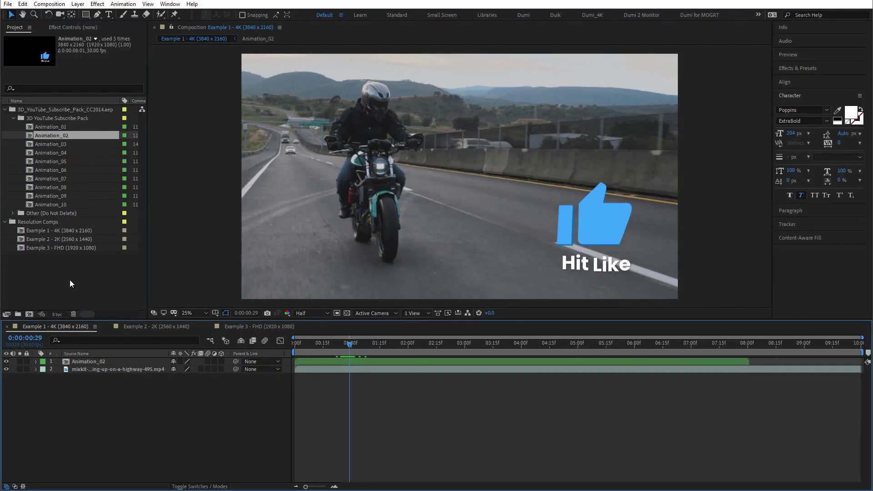
left_click(70, 140)
left_click(75, 132)
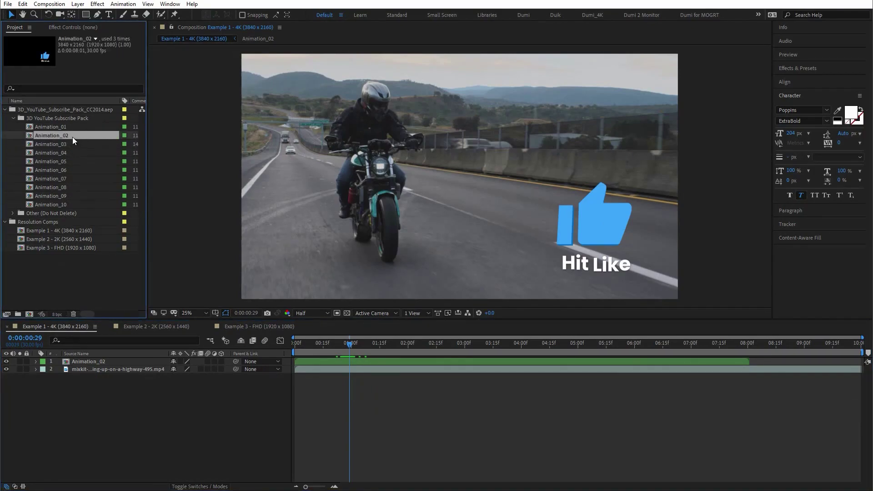
double_click(73, 137)
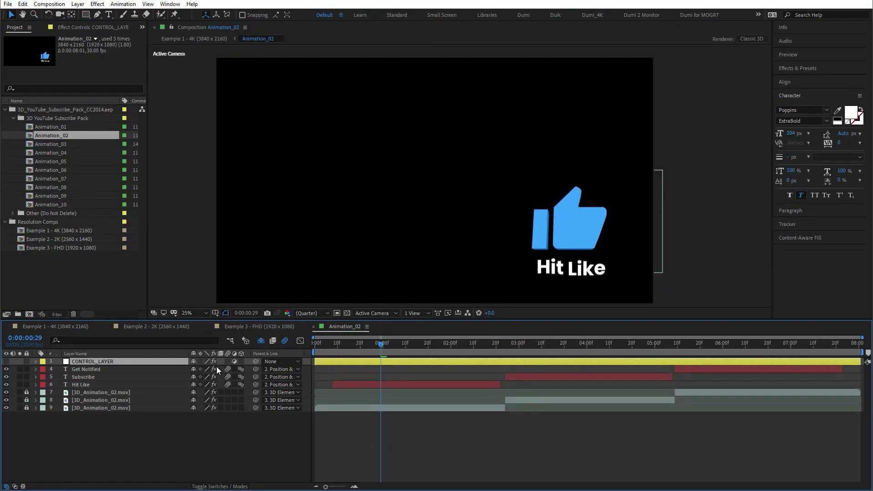
left_click(78, 29)
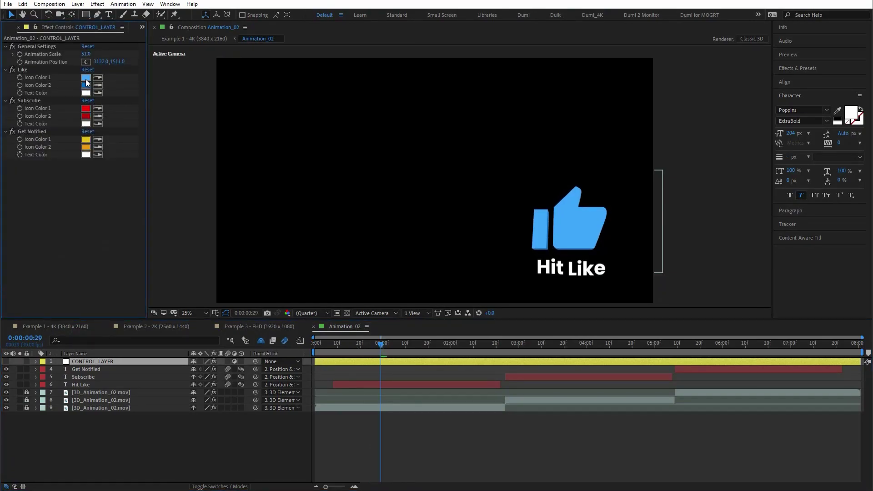
Set the Like icon's Icon Color 1 to magenta (FF3EF4) and Icon Color 2 to white (FFFFFF).
left_click(24, 70)
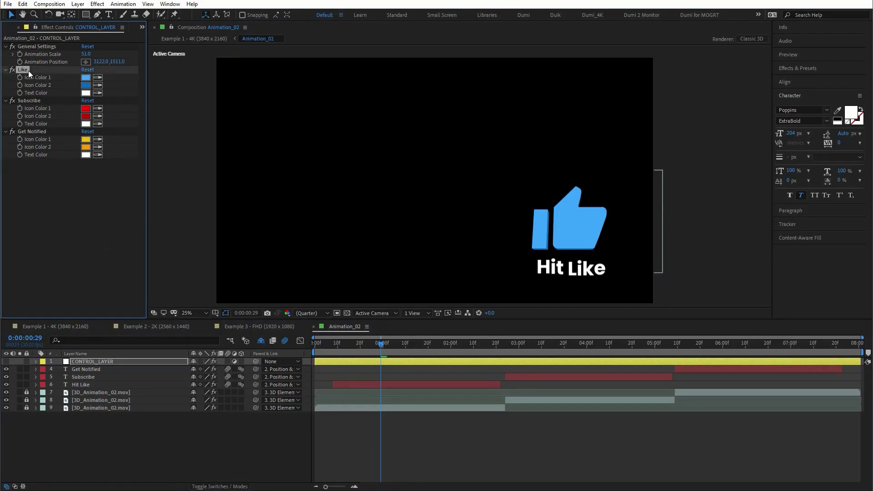
left_click(85, 78)
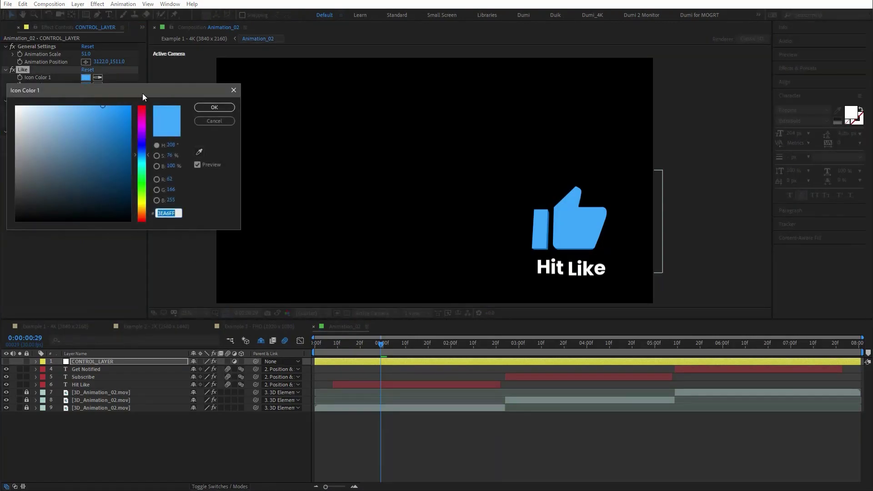
left_click_drag(140, 94, 162, 114)
left_click(162, 145)
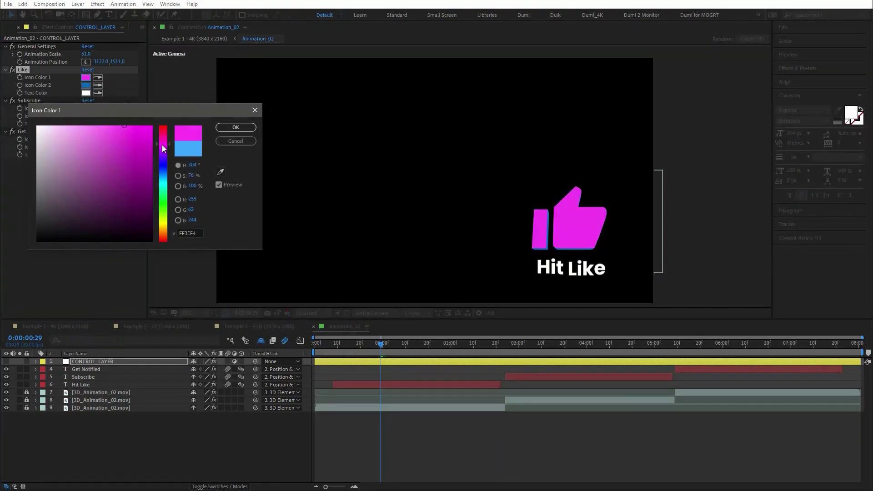
left_click(235, 128)
left_click(85, 85)
left_click_drag(59, 136, 37, 126)
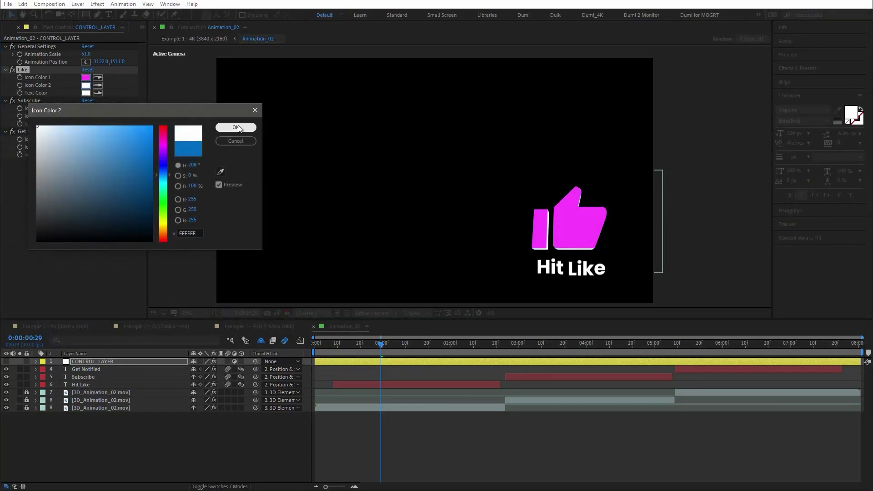
left_click(245, 130)
Set the Like Text Color to light cyan, about 4AECFF.
mouse_move(375, 347)
left_mouse_down()
mouse_move(354, 347)
mouse_move(369, 348)
left_mouse_up()
left_click(86, 93)
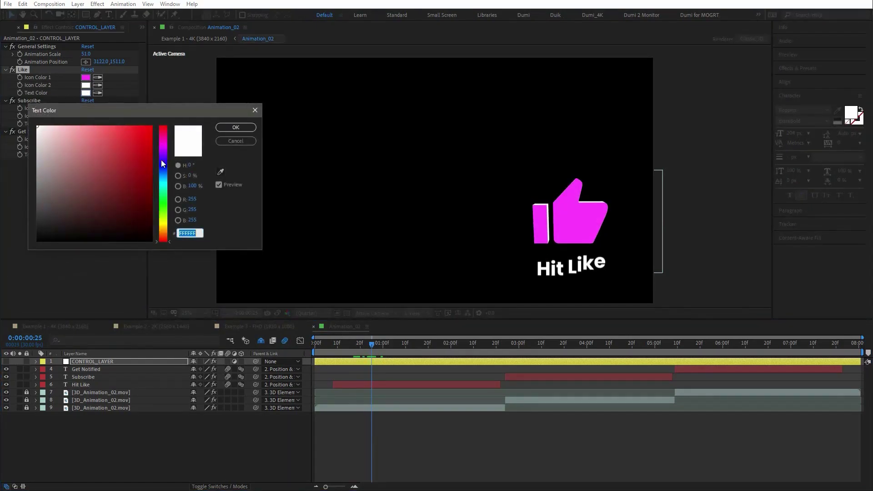
left_click_drag(160, 154, 162, 181)
left_click_drag(102, 148, 101, 125)
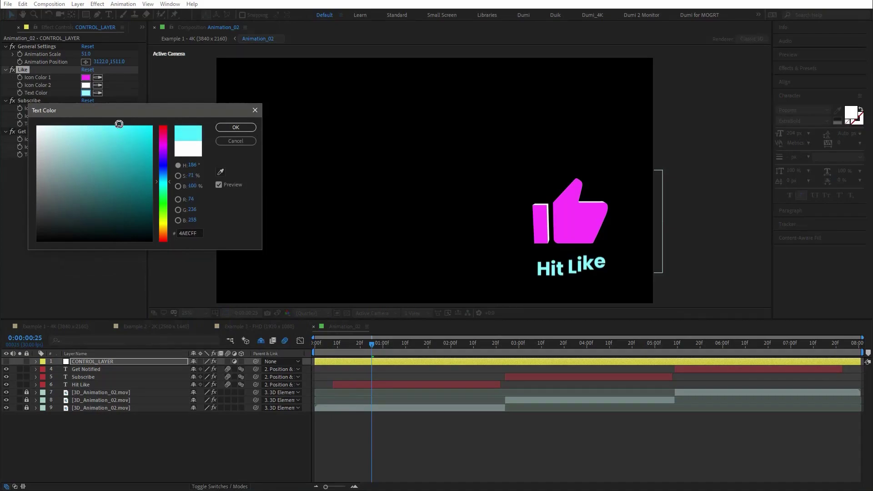
left_click(250, 127)
Set the Subscribe icon's Icon Color 1 to light blue, about RGB 92, 147, 255.
left_click_drag(369, 346, 570, 349)
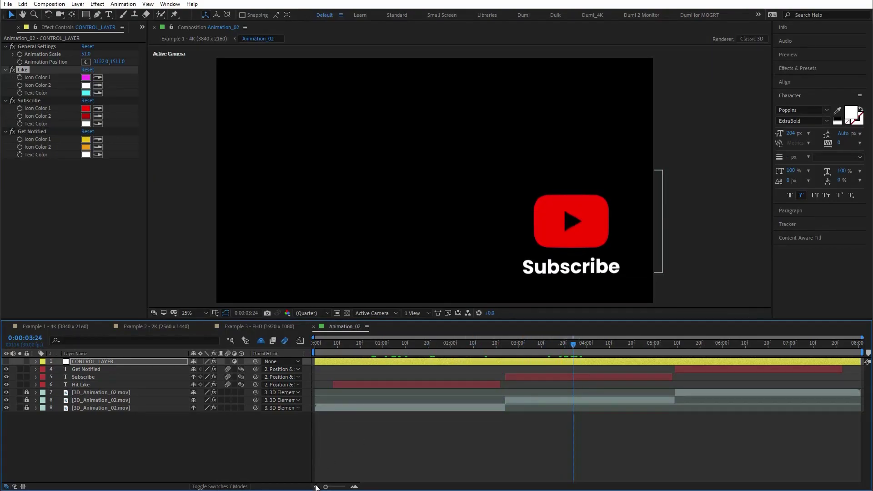
left_click(86, 108)
left_click(162, 165)
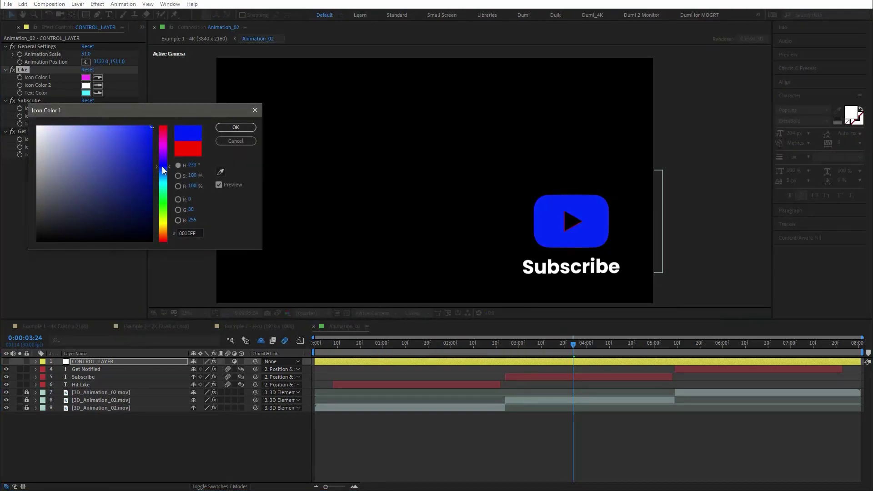
left_click(162, 171)
left_click_drag(129, 138, 115, 121)
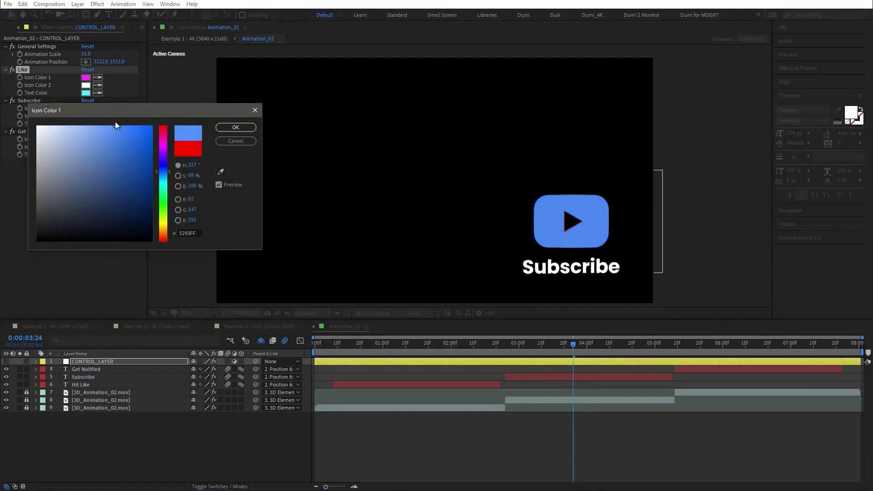
left_click(236, 127)
Set the Subscribe icon's Icon Color 2 to magenta (EF31F1) and its Text Color to soft yellow.
left_click(86, 116)
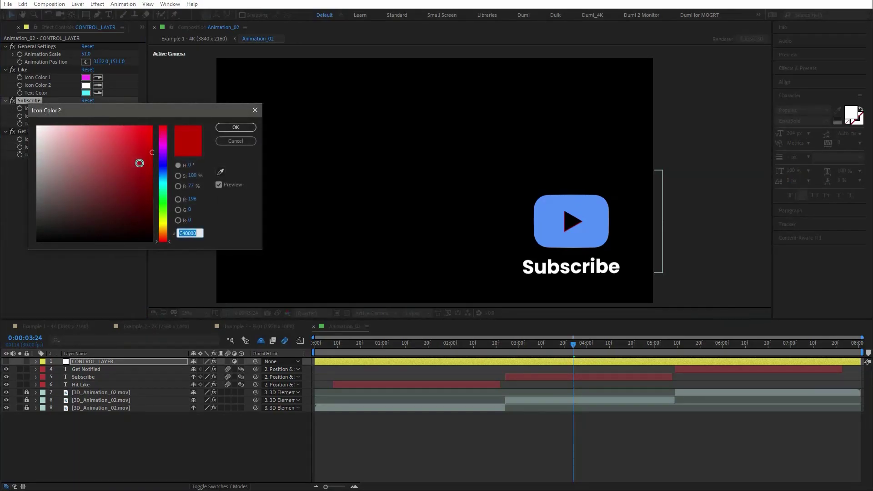
left_click(163, 145)
left_click_drag(132, 138, 128, 132)
left_click(221, 129)
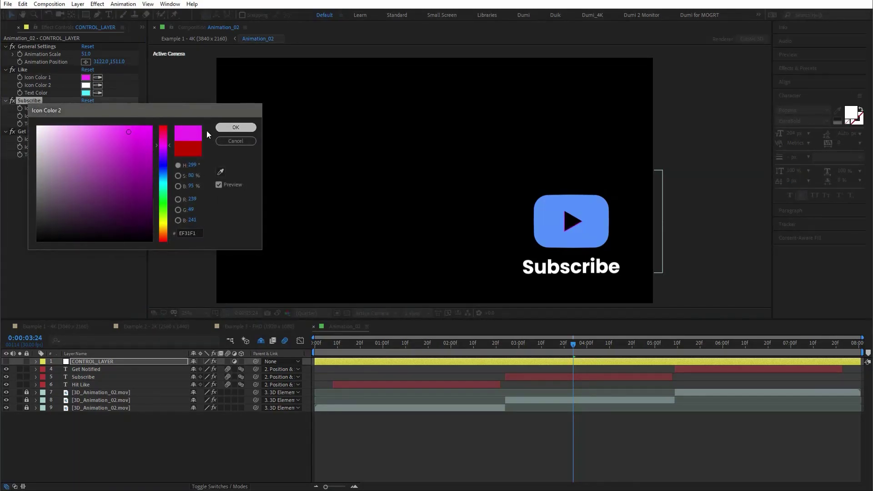
left_click(86, 124)
left_click(163, 226)
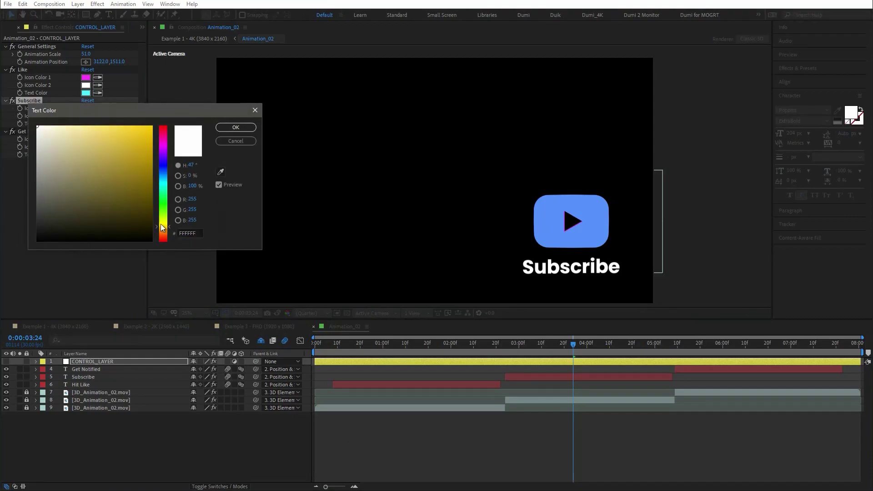
left_click(118, 133)
left_click(235, 127)
Set the Get Notified icon's Icon Color 1 to violet, with the bell part of the animation in view.
left_click(513, 345)
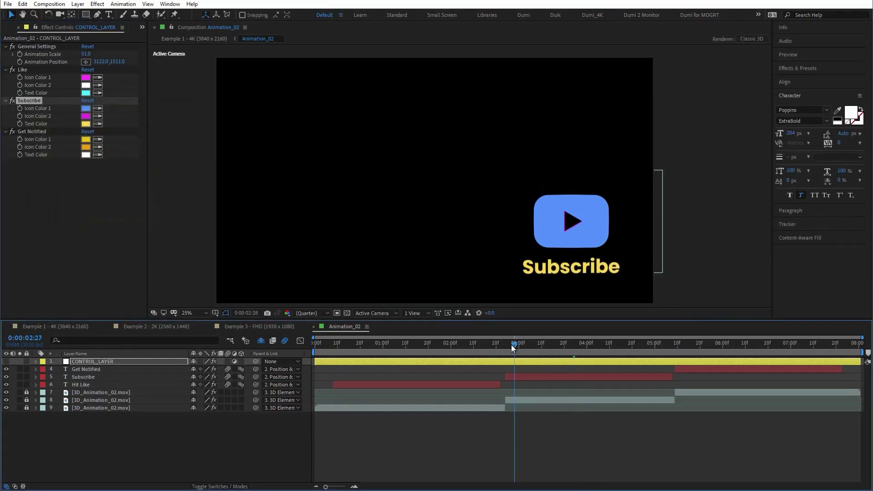
left_click_drag(511, 344, 742, 344)
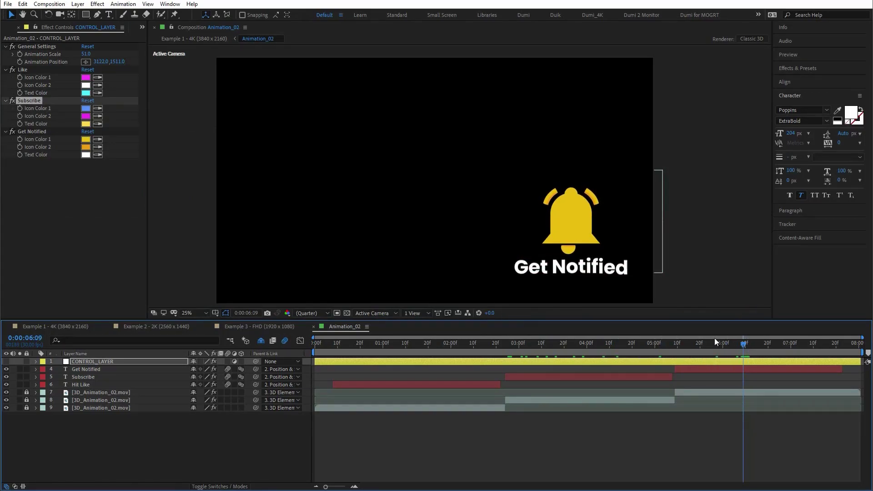
left_click(39, 131)
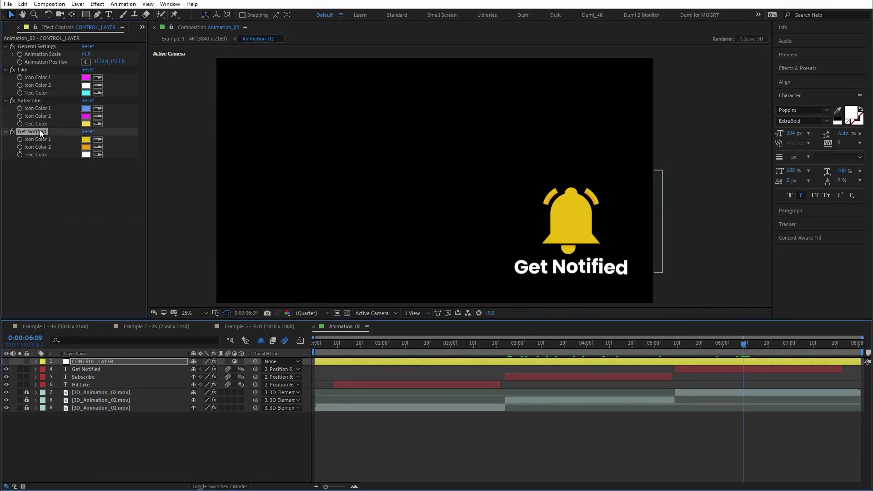
left_click(85, 139)
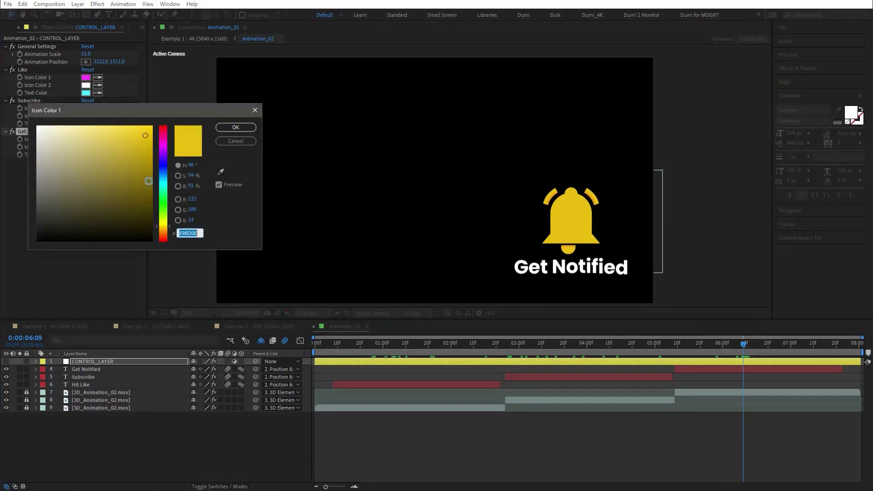
mouse_move(162, 159)
left_mouse_down()
mouse_move(162, 133)
mouse_move(165, 156)
left_mouse_up()
left_click(235, 127)
Set the Get Notified Icon Color 2 to light orange and its Text Color to coral pink.
left_click(86, 147)
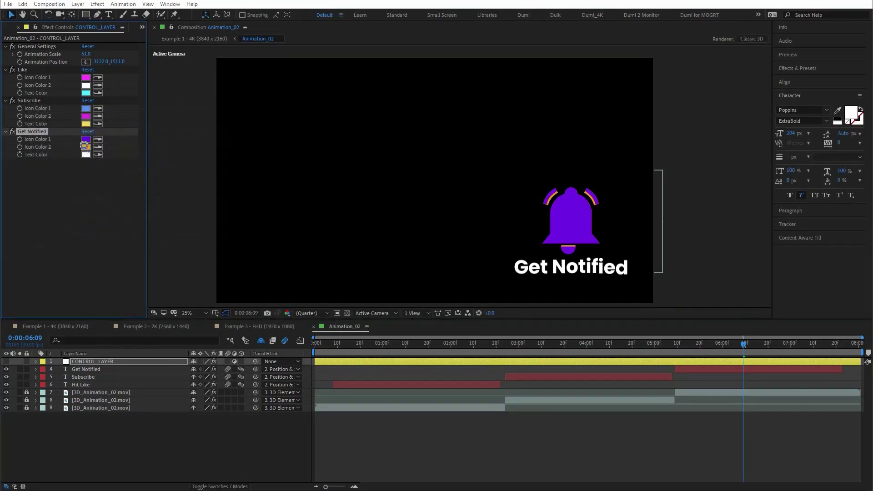
left_click(123, 132)
left_click(247, 132)
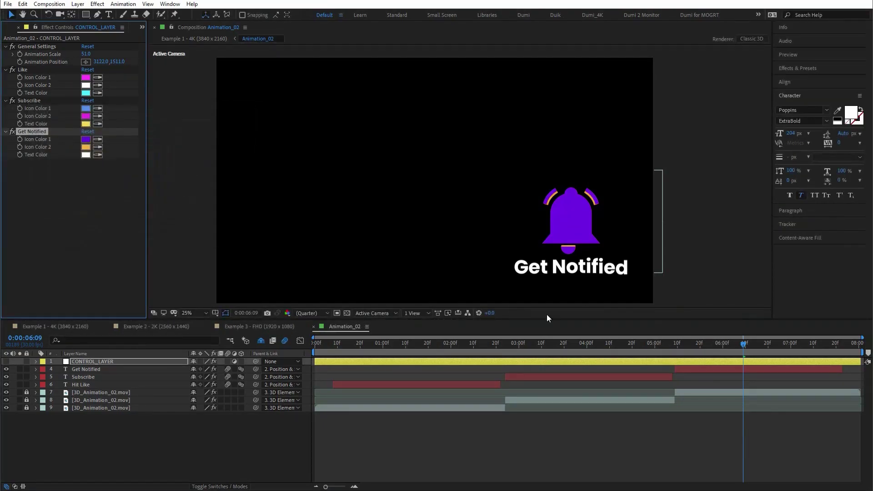
left_click(86, 154)
left_click(94, 126)
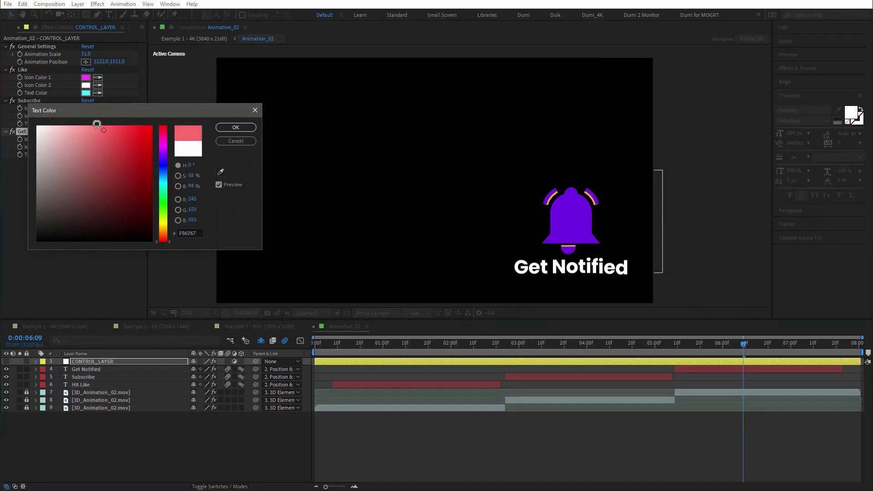
left_click(235, 127)
left_click_drag(722, 347, 702, 344)
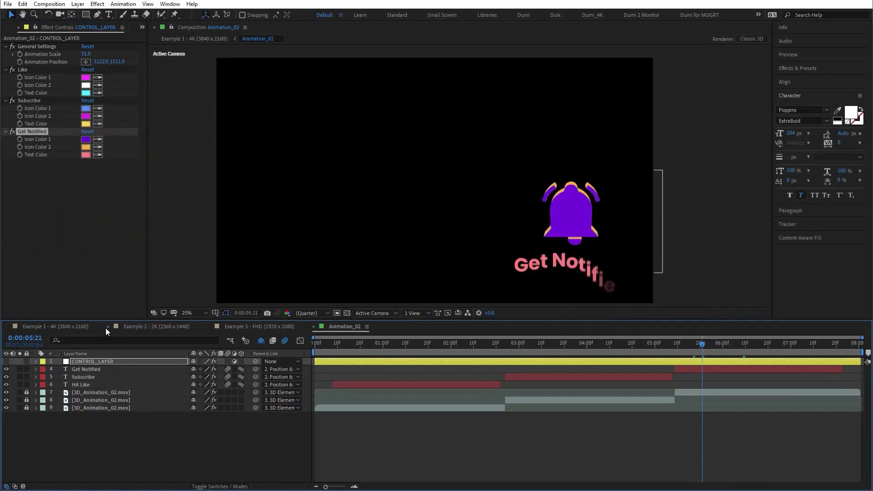
Review the recolored animation over the motorcycle footage in the Example 1 - 4K composition.
left_click(56, 326)
left_click(313, 342)
left_click_drag(312, 342, 513, 348)
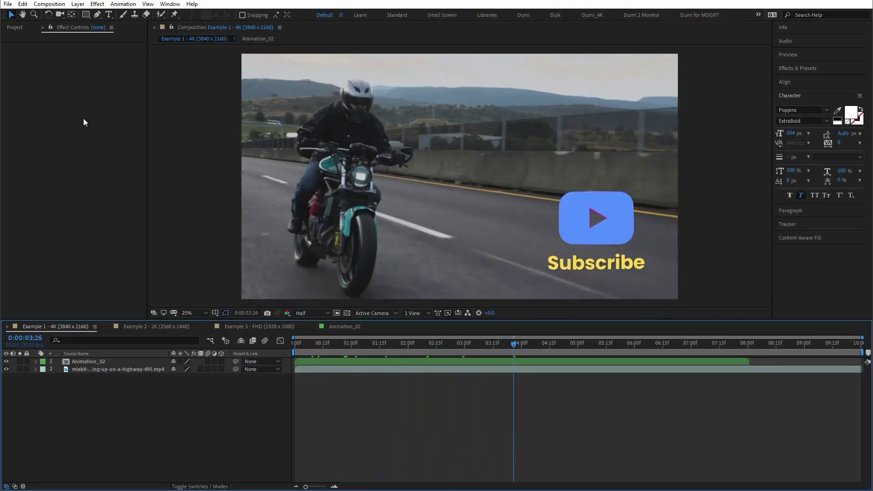
Reopen the Animation_02 composition from the project and look over its Hit Like, Subscribe and Get Notified text layers.
left_click(15, 28)
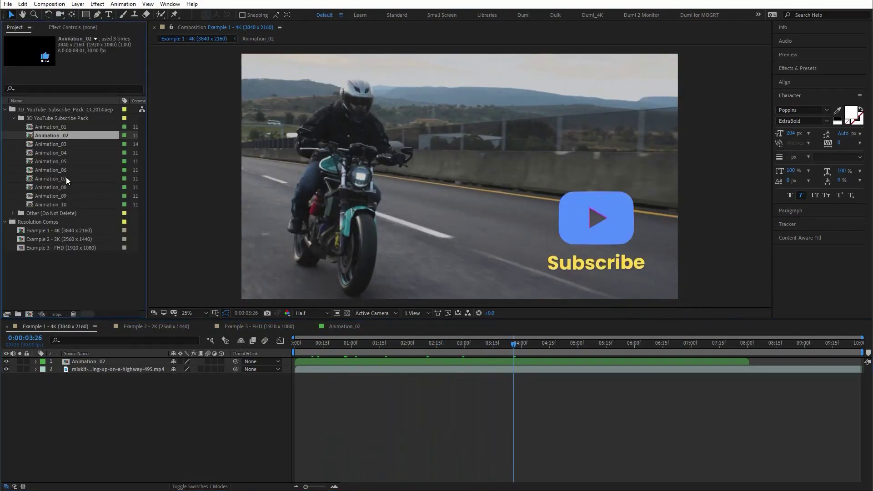
double_click(67, 135)
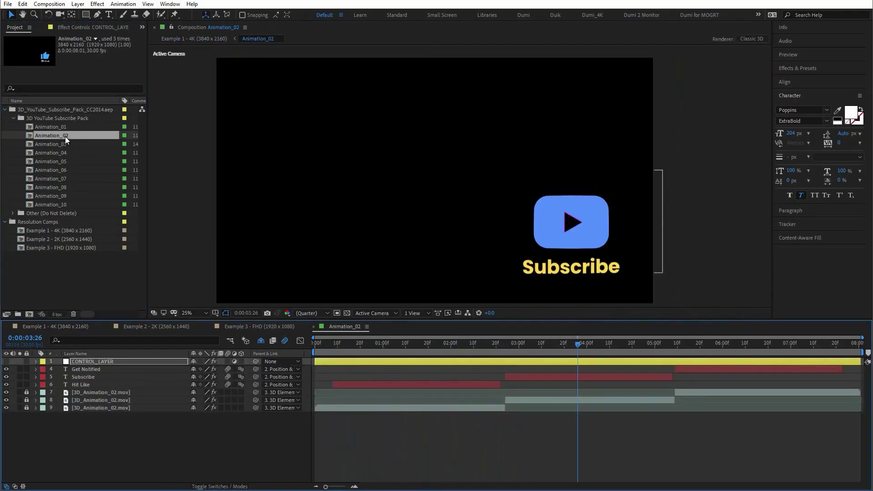
left_click(416, 347)
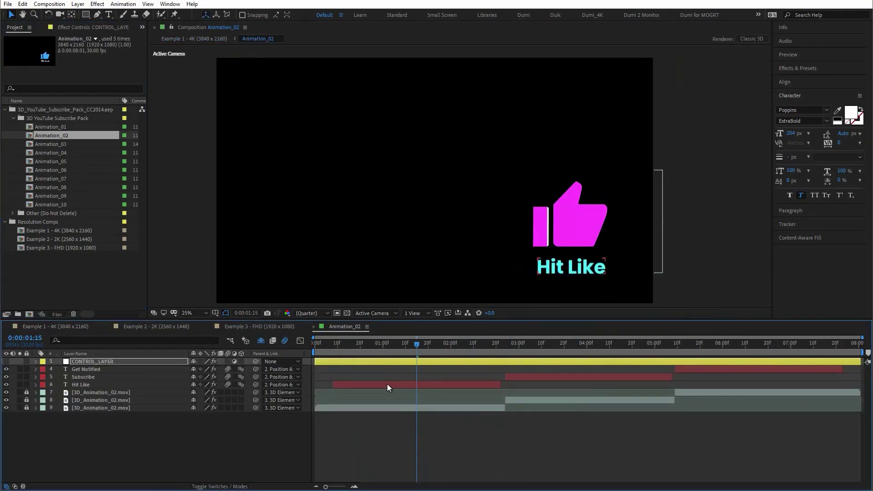
left_click(97, 384)
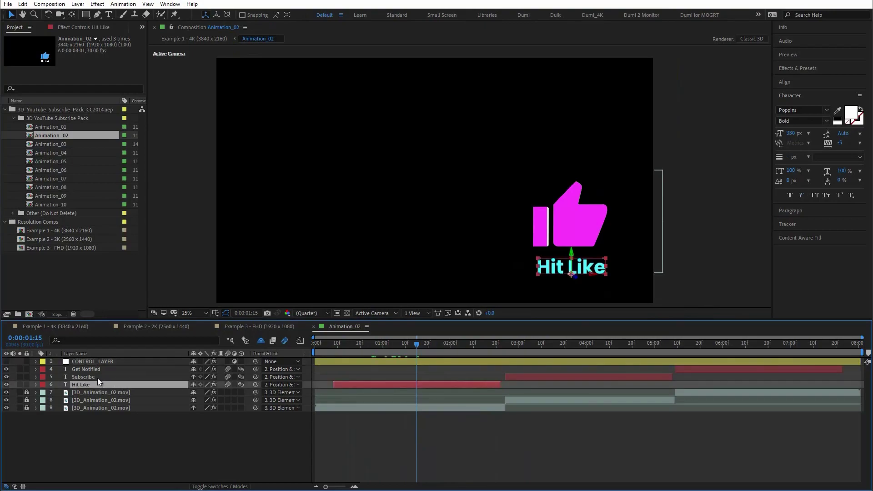
left_click(94, 377)
left_click(107, 369)
Replace the Hit Like layer's text with "Thumbs Up" using the Type tool.
left_click(405, 347)
left_click(97, 383)
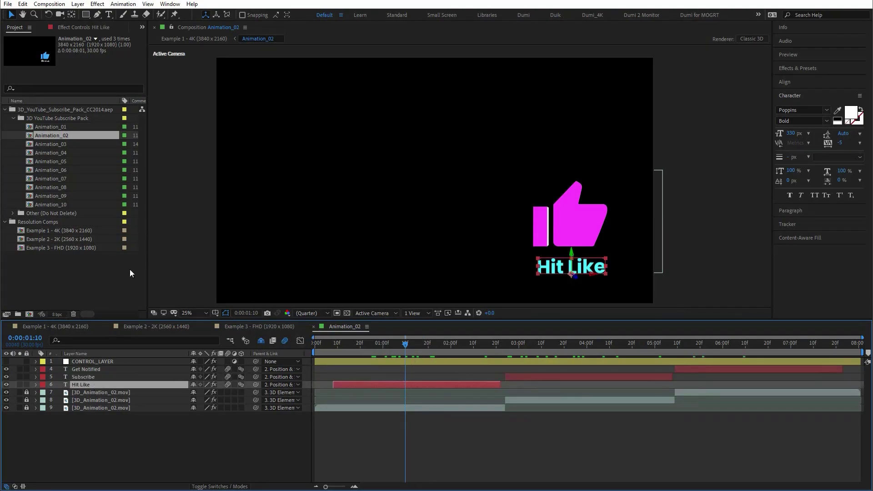
left_click(109, 14)
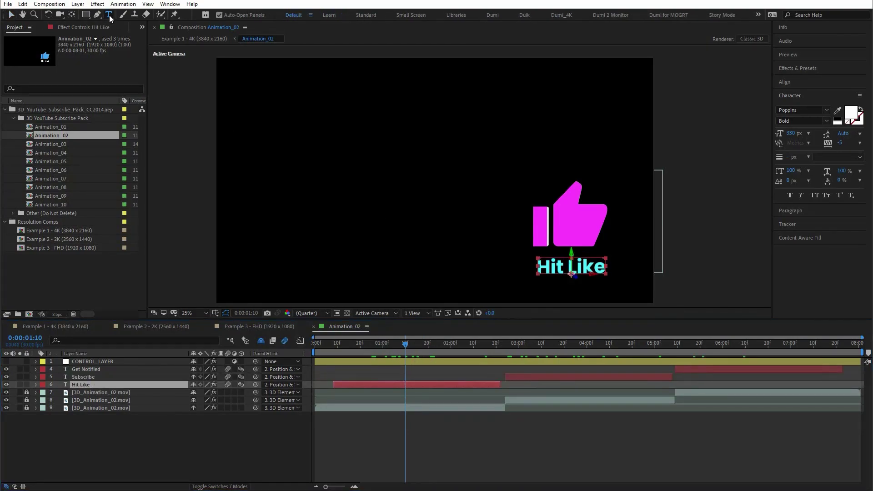
left_click(556, 277)
key("ctrl+a")
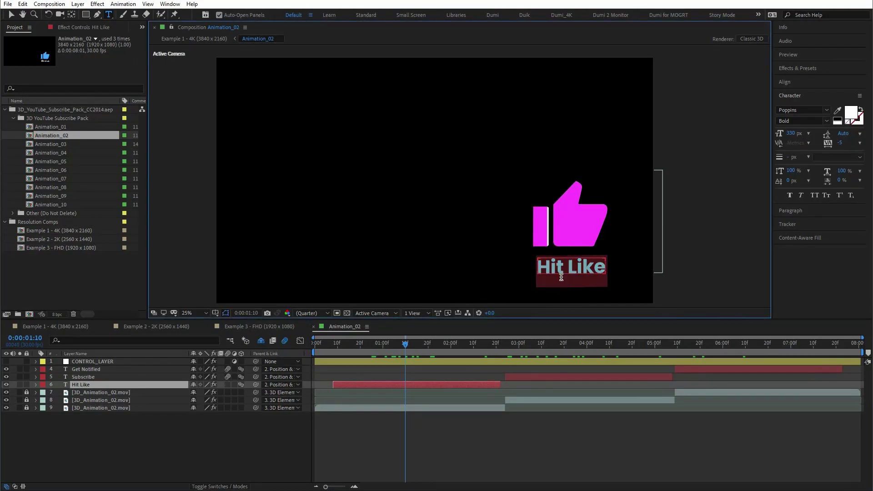
type("Thumbs Up")
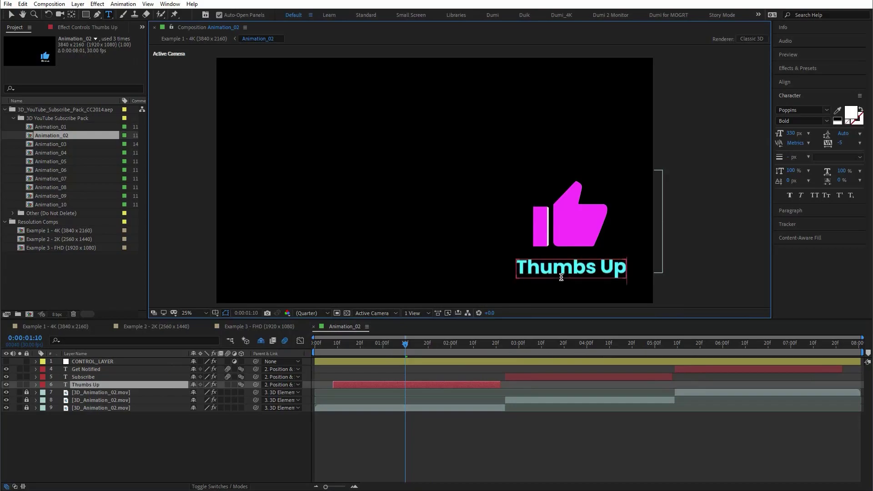
left_click(11, 14)
left_click_drag(409, 345, 557, 343)
left_click(547, 375)
left_click(108, 15)
left_click(535, 269)
left_click_drag(535, 268, 615, 269)
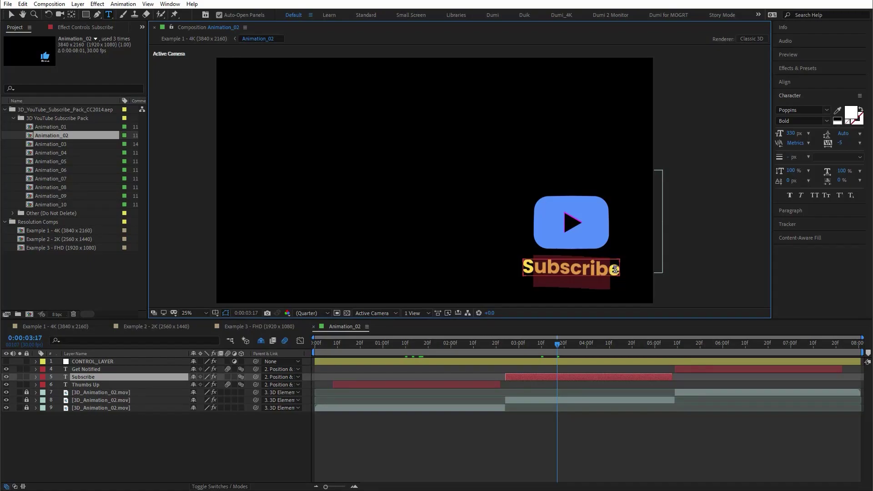
left_click(614, 269)
left_click(11, 14)
Preview the Thumbs Up text in the Example 1 - 4K composition around the first second.
left_click(83, 327)
left_click_drag(337, 345, 326, 345)
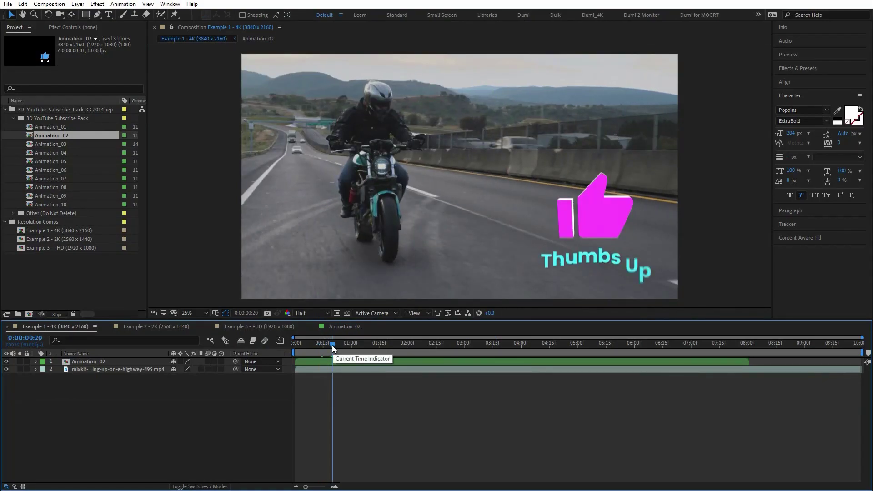
left_click_drag(331, 345, 344, 348)
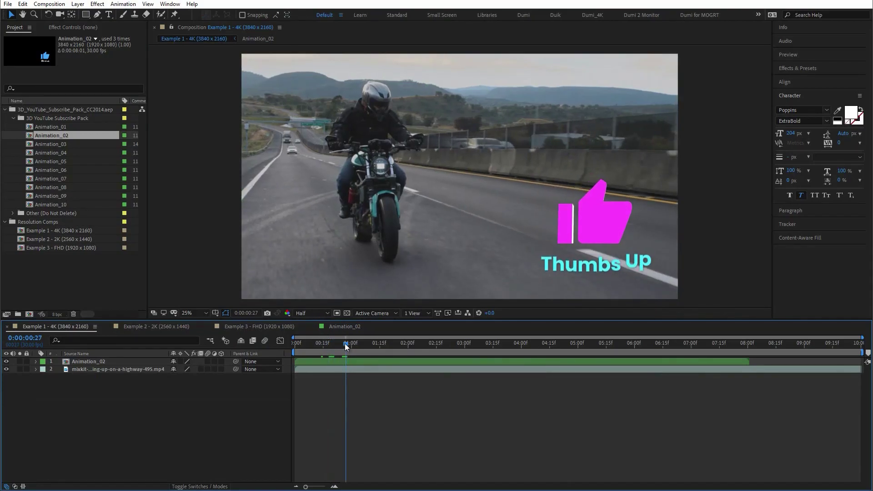
key("space")
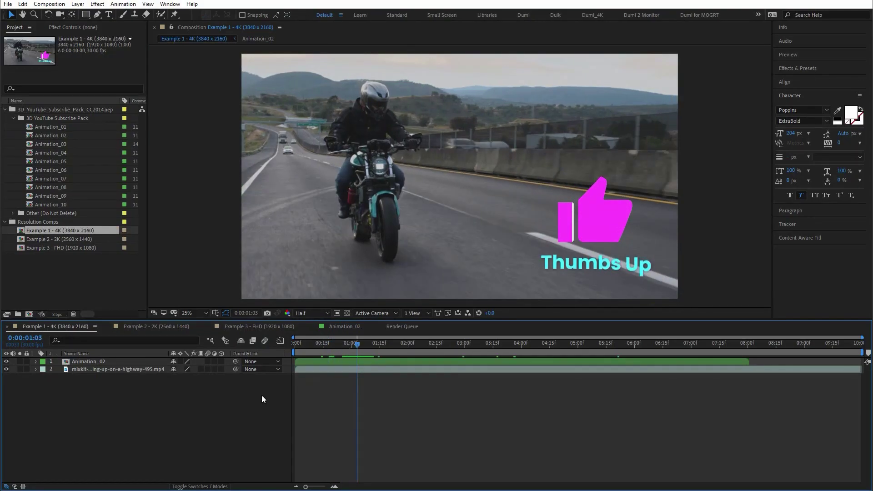
left_click(355, 347)
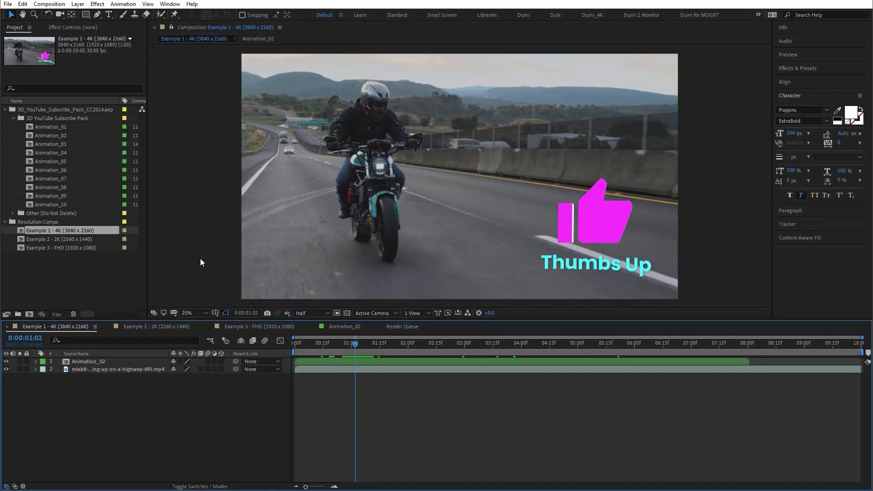
Add the Example 1 - 4K composition to the render queue and choose QuickTime as its output format.
left_click(120, 285)
left_click(56, 4)
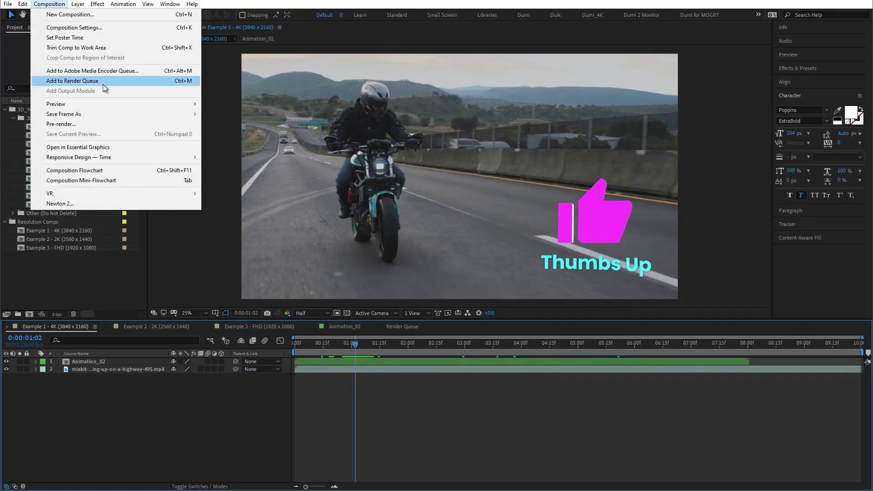
left_click(79, 81)
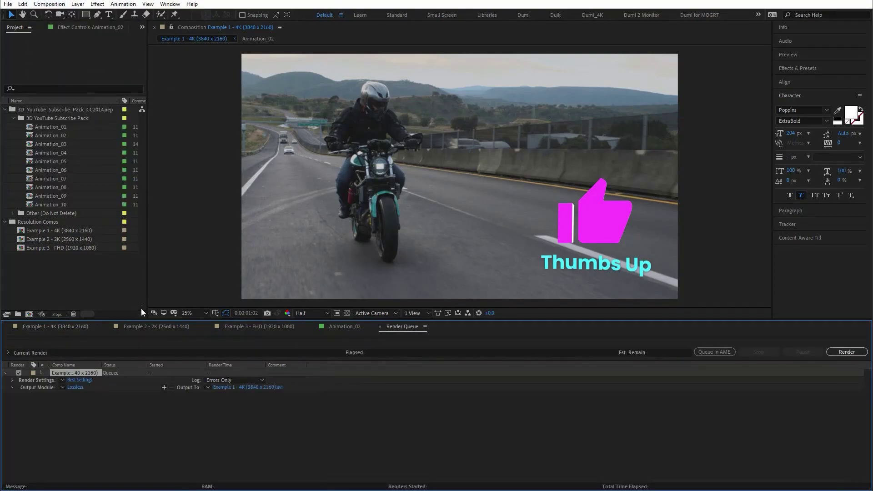
left_click(75, 387)
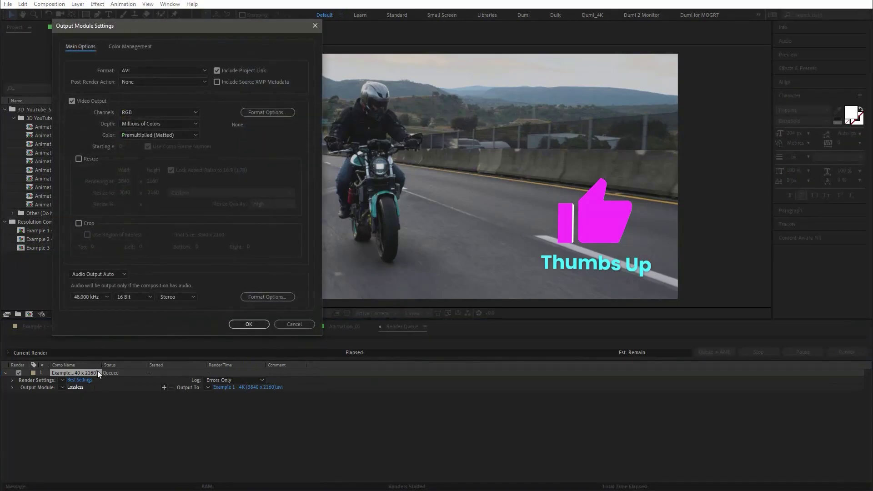
left_click(146, 71)
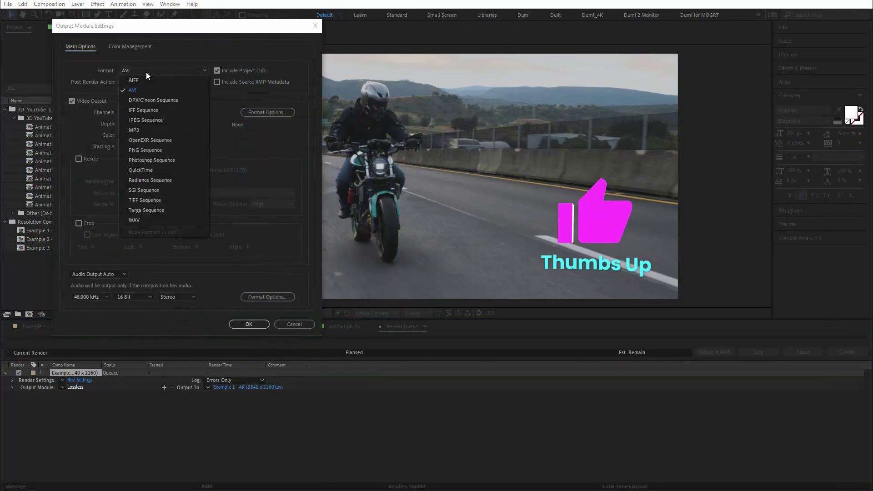
left_click(153, 171)
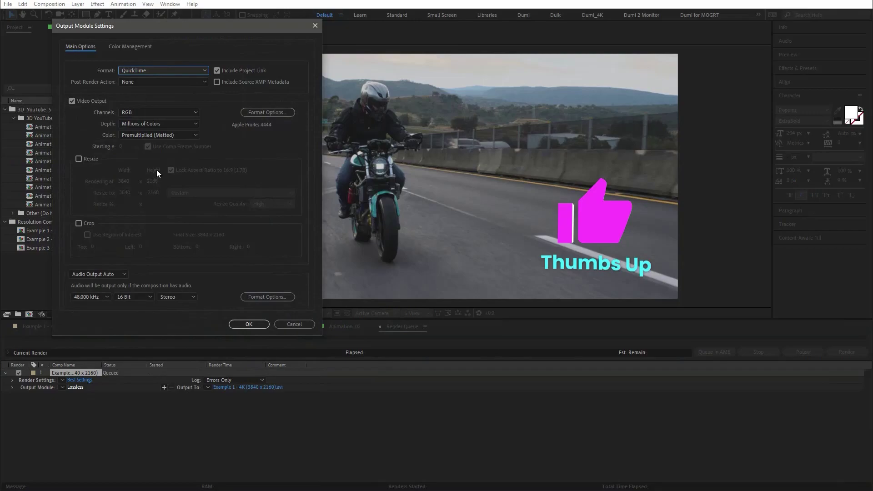
Look through the QuickTime video codecs, cancel the output settings, and remove the composition from the render queue.
left_click(247, 113)
left_click(277, 87)
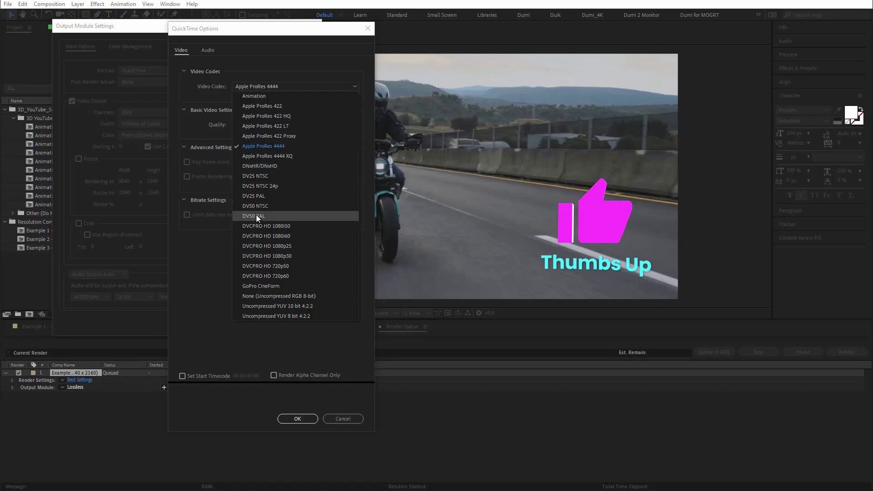
left_click(193, 273)
left_click(272, 86)
left_click(204, 264)
left_click(352, 419)
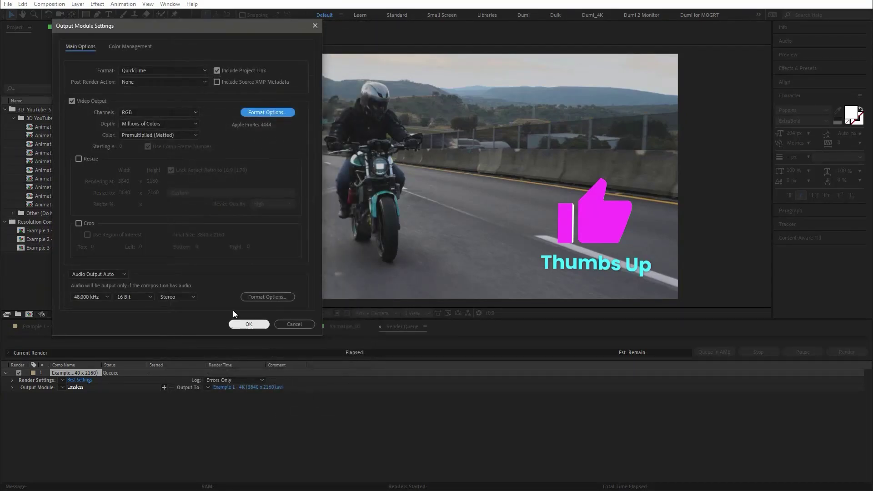
left_click(285, 324)
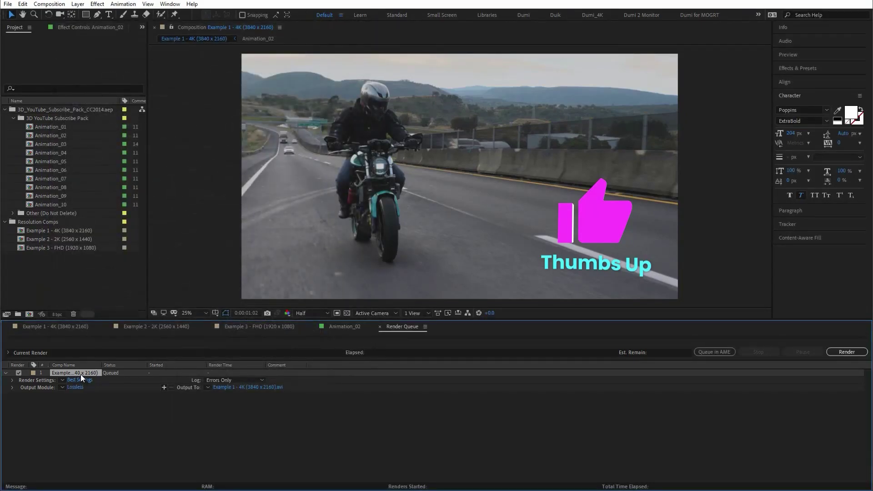
key("Delete")
left_click(68, 327)
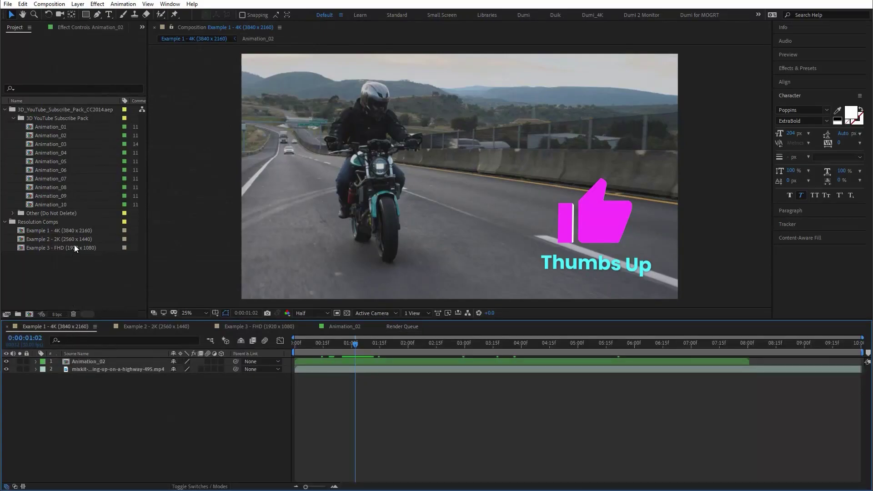
Send the Example 1 - 4K (3840 x 2160) composition to the Adobe Media Encoder queue with H.264 as the format.
left_click(84, 229)
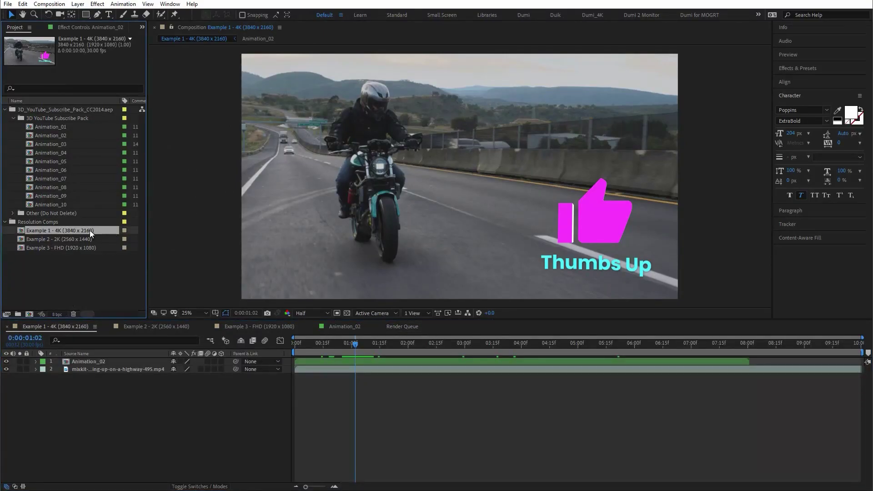
left_click(53, 6)
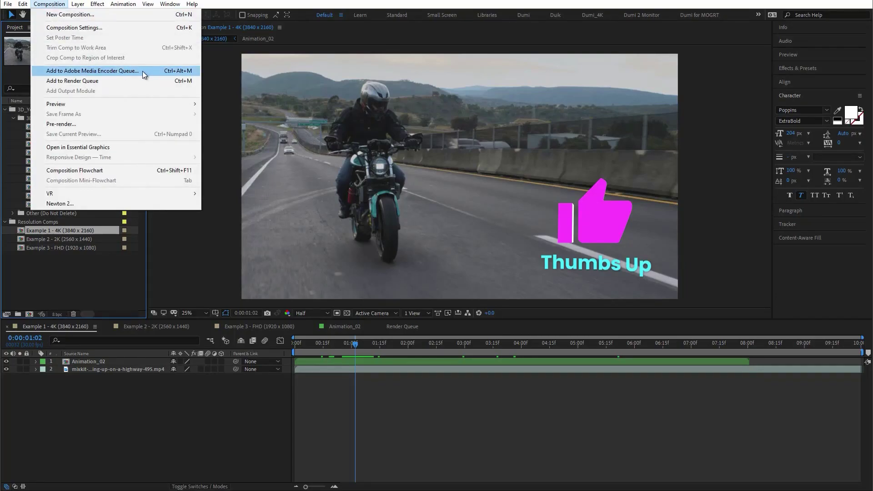
left_click(143, 72)
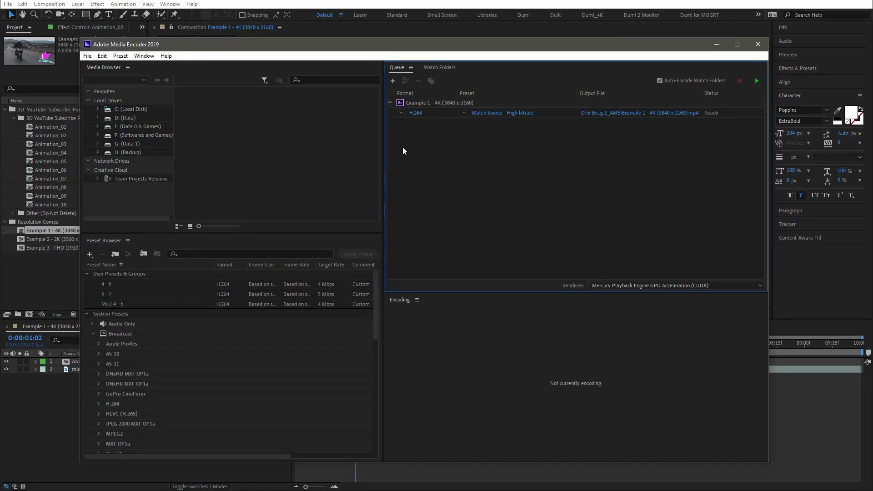
left_click(405, 110)
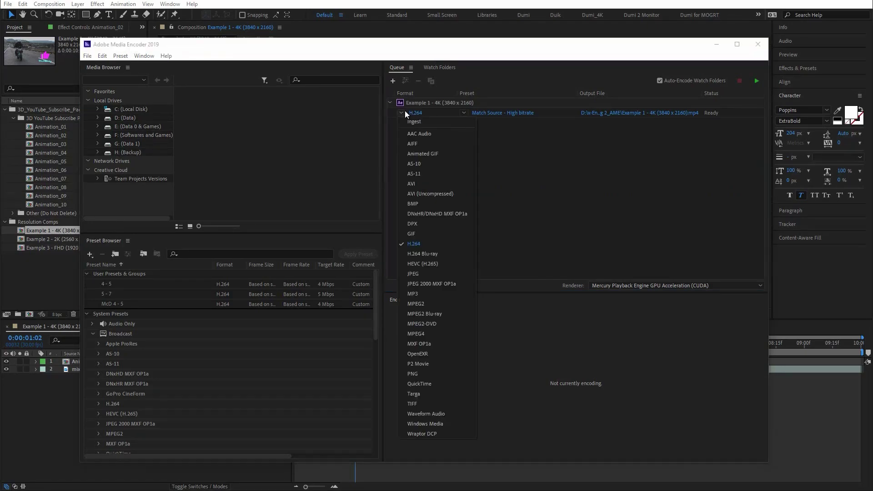
left_click(432, 239)
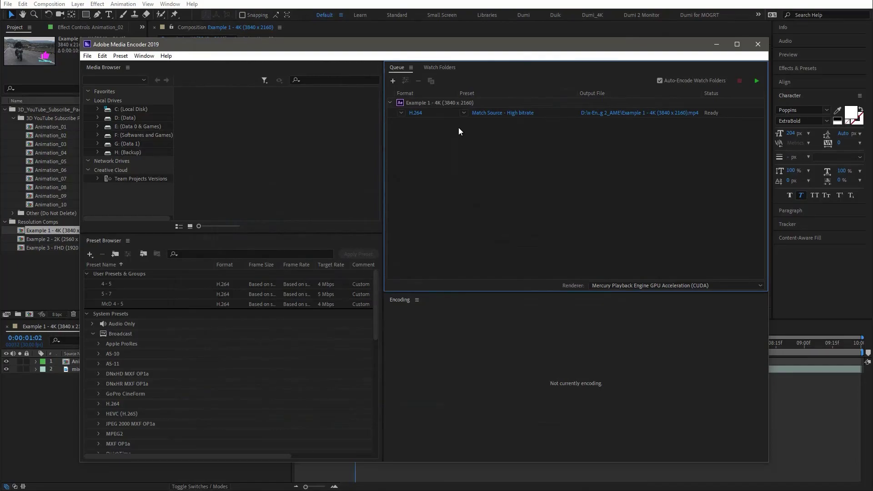
Set the bitrate encoding to VBR, 2 pass in the export settings of the queued composition.
left_click(507, 116)
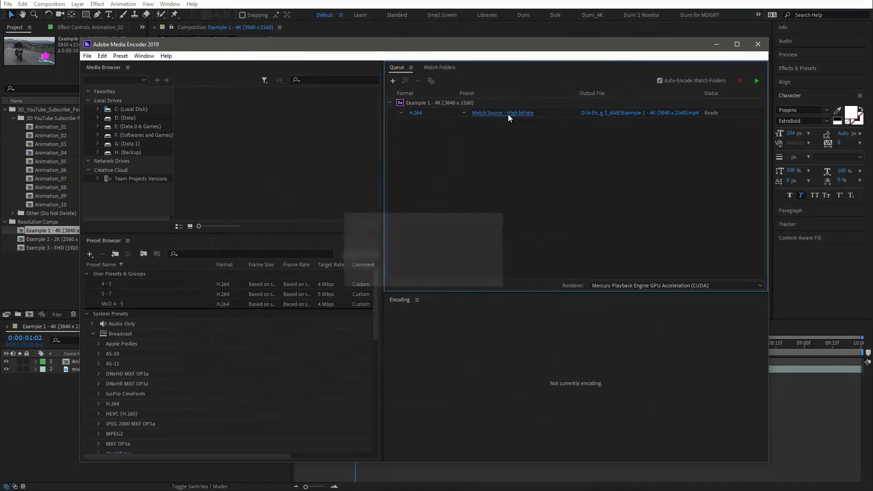
left_click_drag(665, 234, 662, 305)
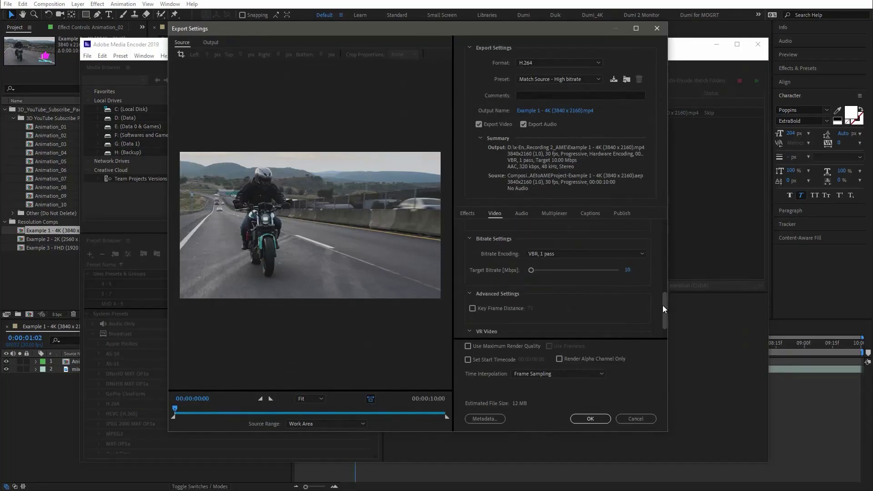
left_click(555, 253)
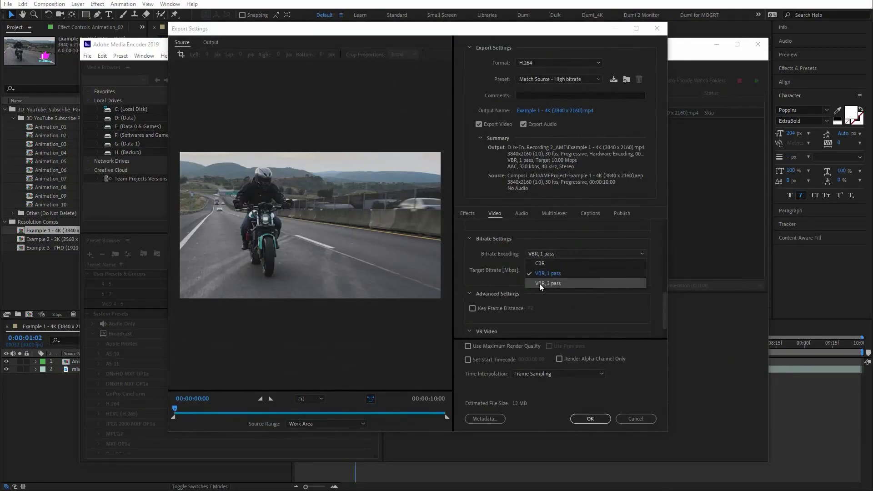
left_click(545, 283)
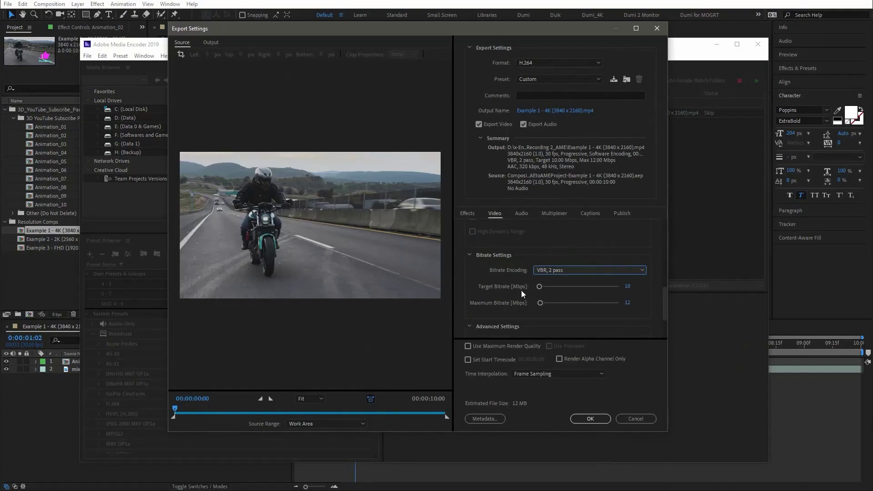
Set the target bitrate to 5 Mbps and the maximum bitrate to 7 Mbps, and accept the export settings.
left_click(628, 288)
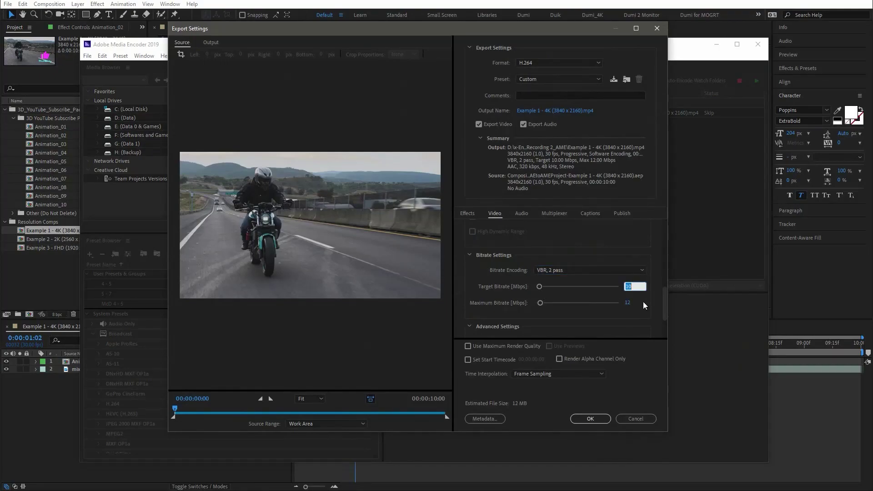
type("5")
key("Return")
left_click(627, 303)
type("7")
key("Return")
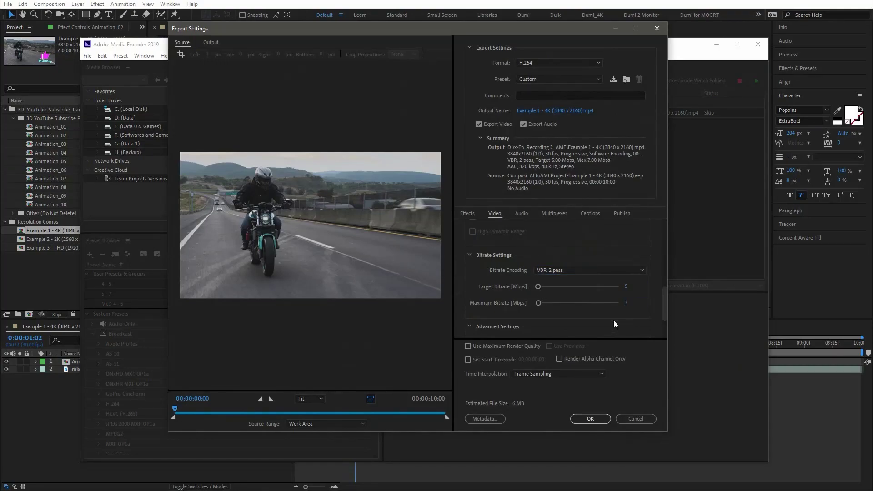
left_click(588, 419)
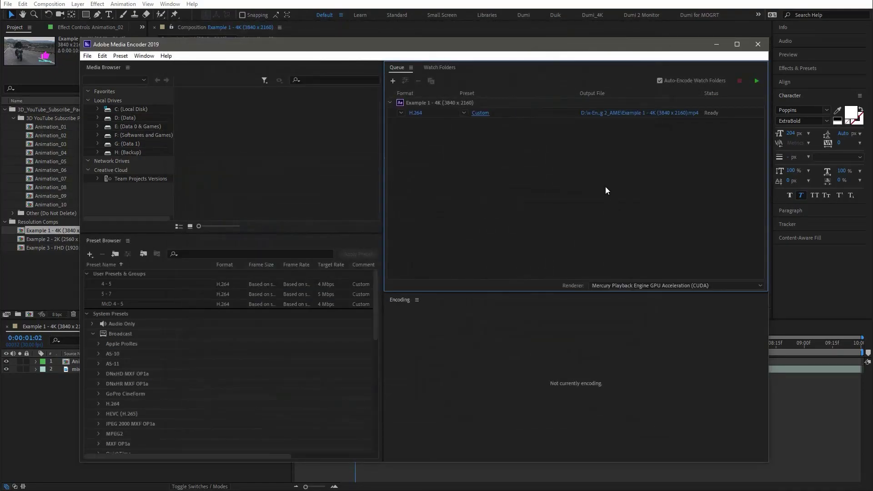
Set the output file to Example 1.mp4 in the 3D_YouTube_Subscribe_Pack folder.
left_click(638, 113)
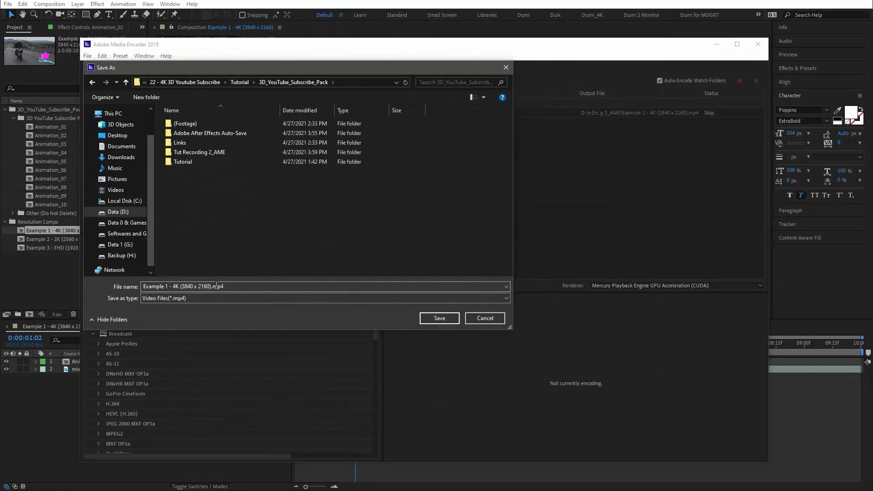
left_click_drag(211, 286, 173, 287)
key("BackSpace")
key("BackSpace")
key("BackSpace")
key("BackSpace")
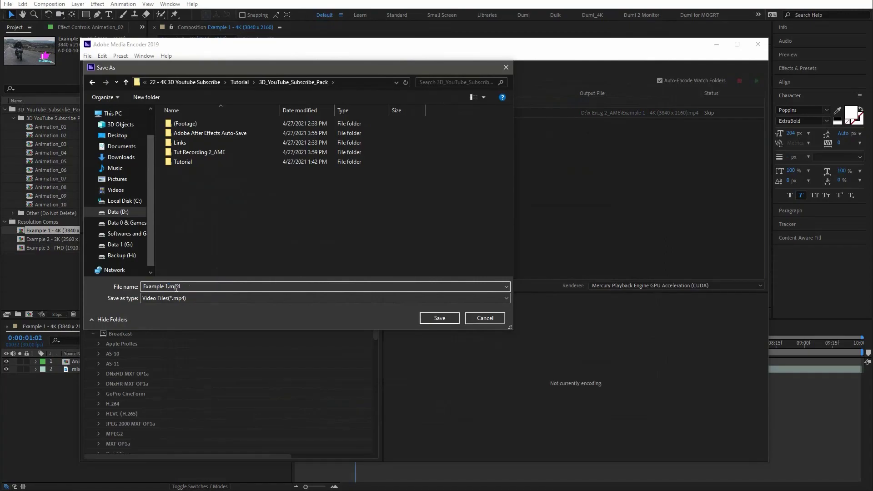
left_click(437, 318)
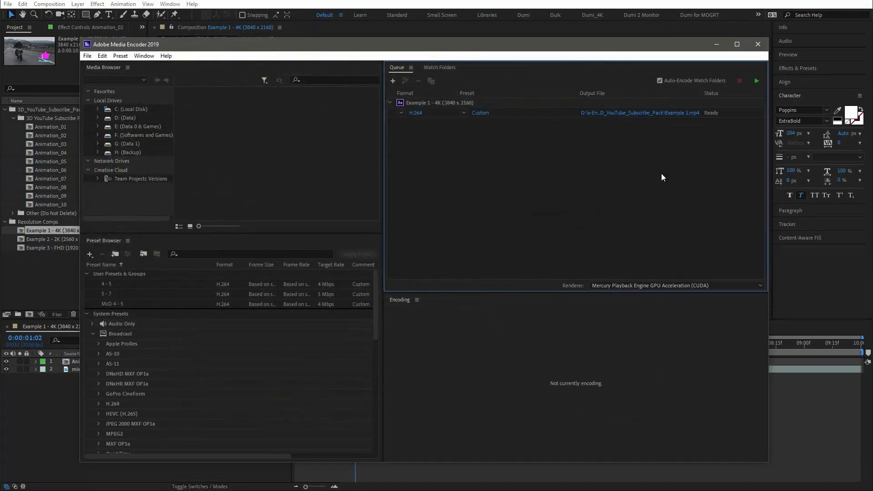